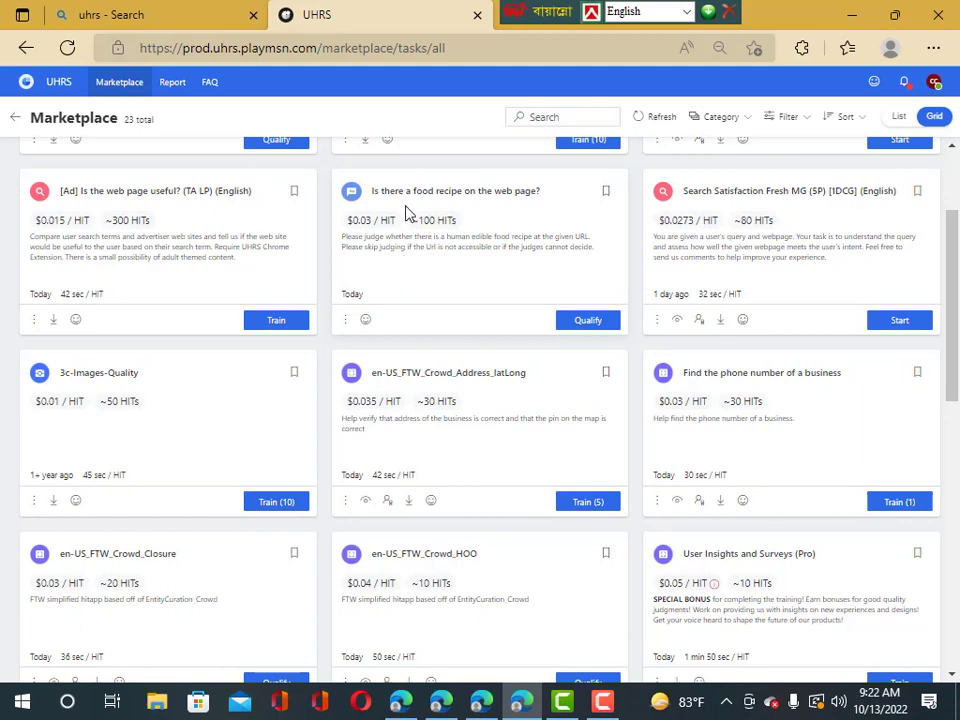
- Copy the title of the "Is there a food recipe on the web page?" task and start its qualification test
drag(372, 196, 518, 206)
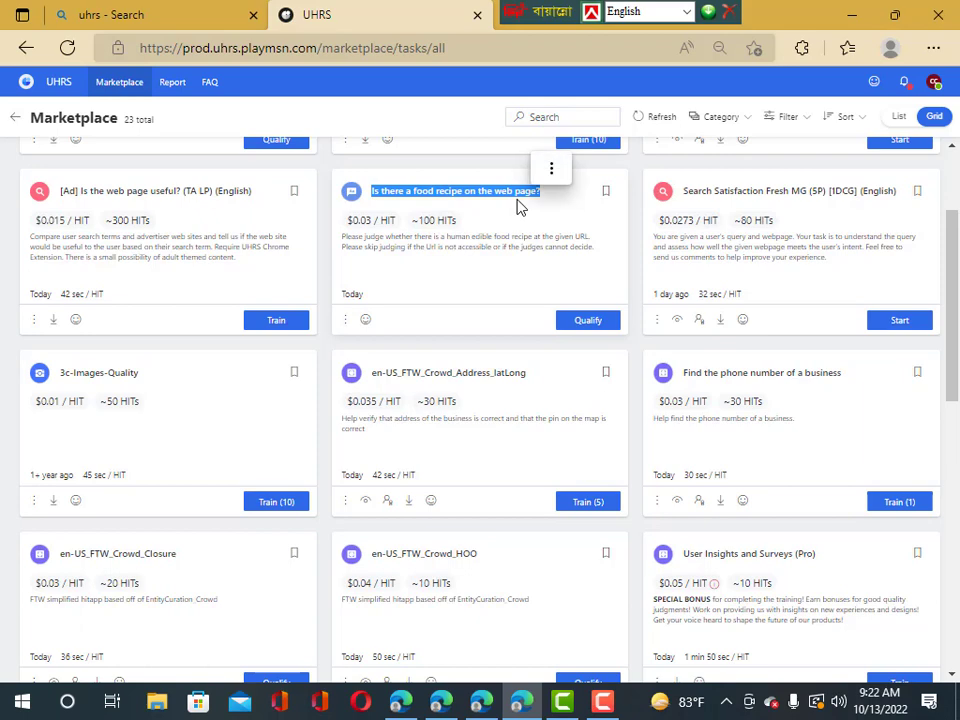
click(551, 169)
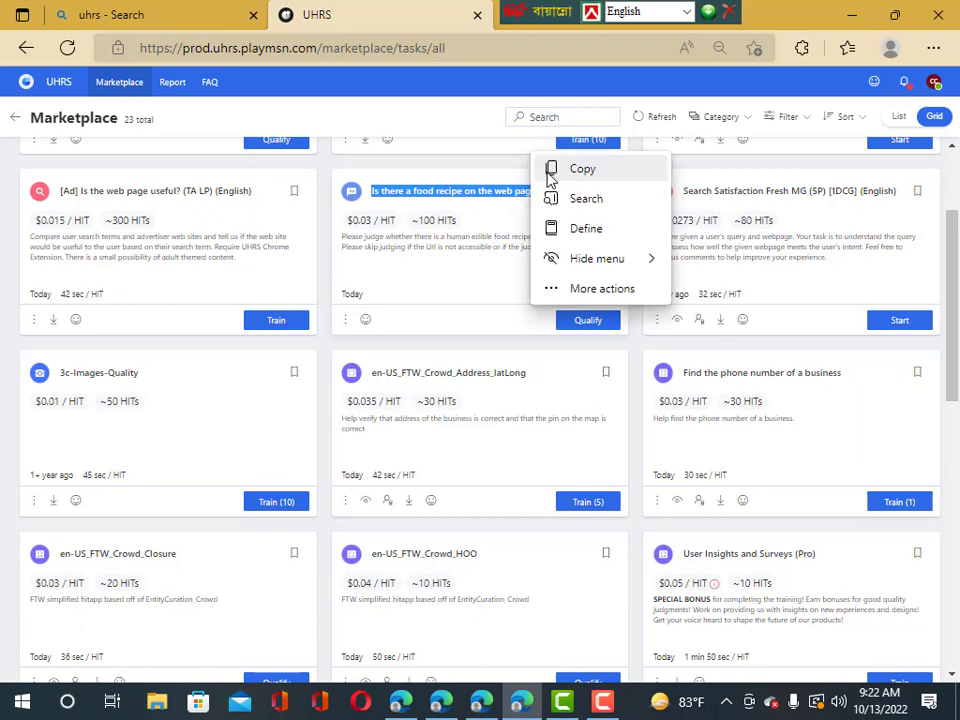
click(583, 179)
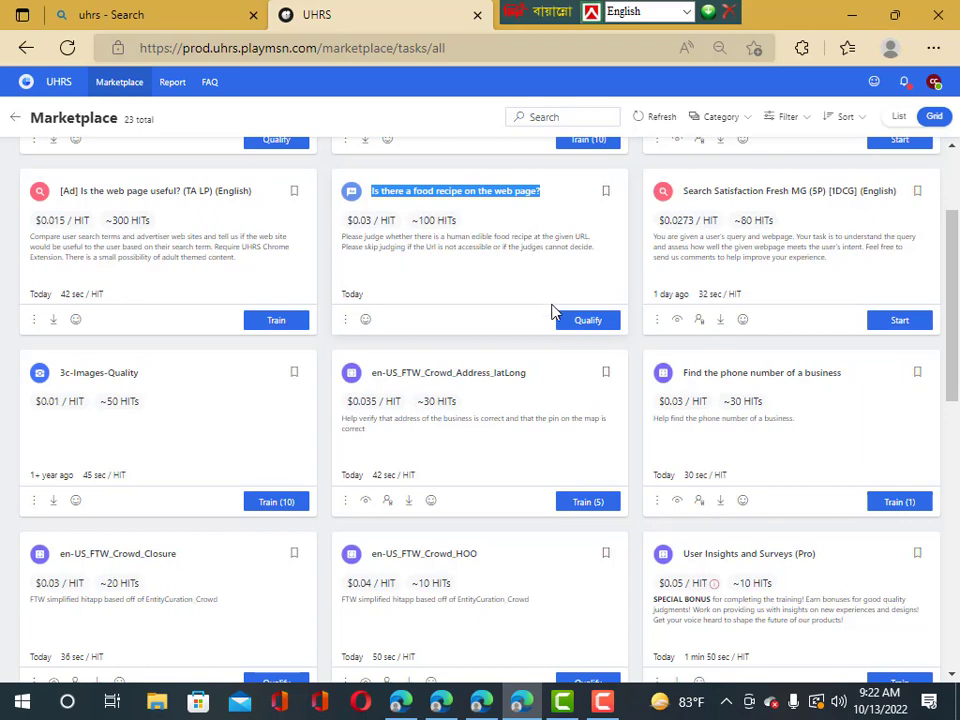
click(588, 322)
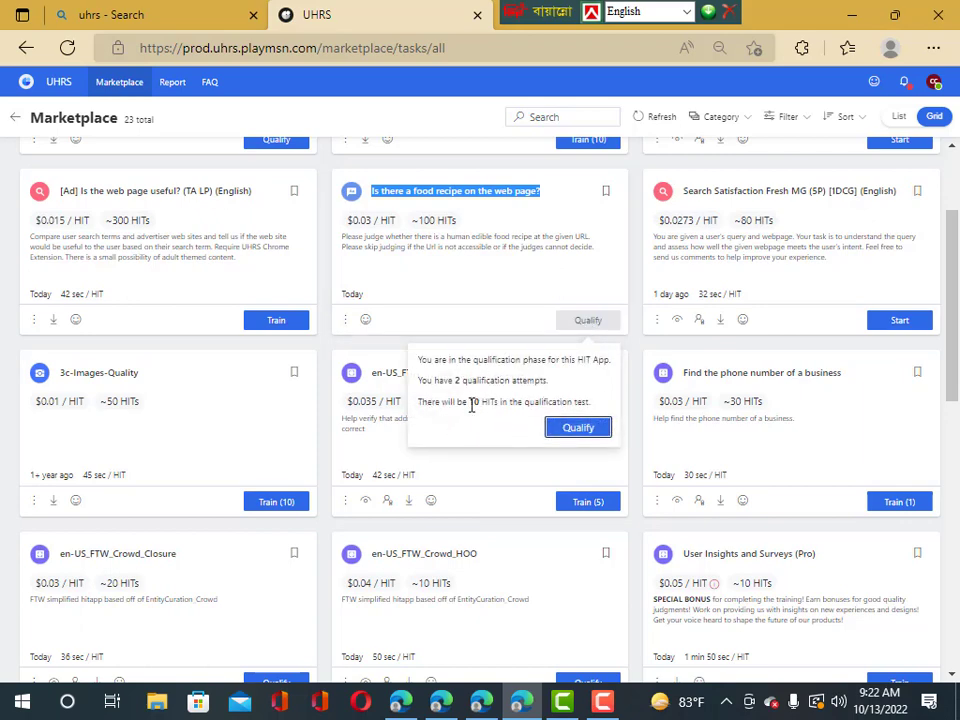
click(570, 428)
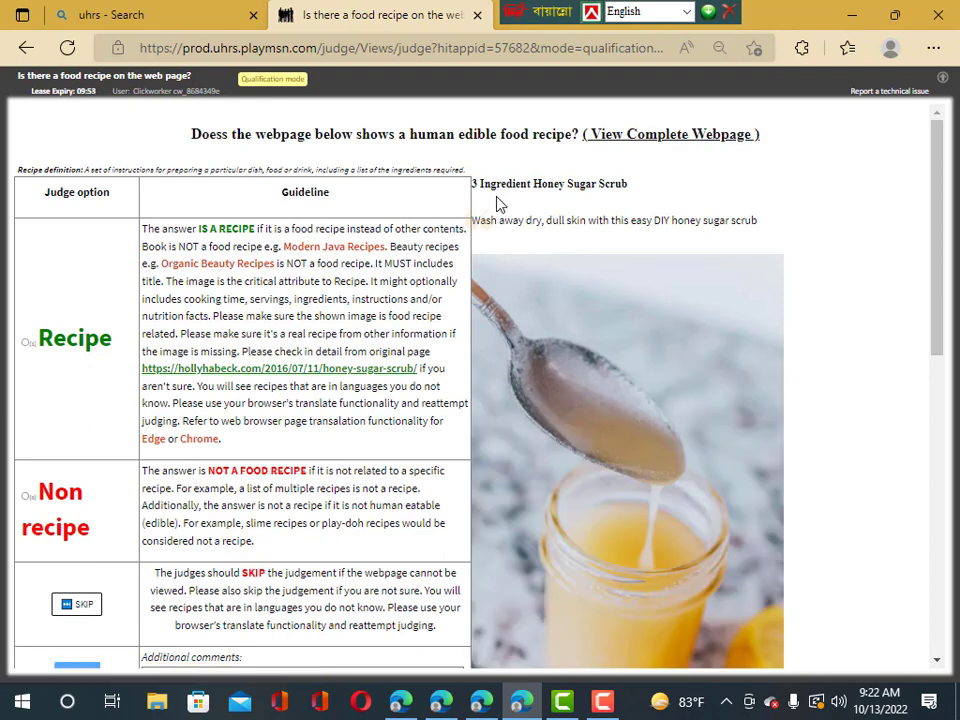
- Review the 3 Ingredient Honey Sugar Scrub page, submit it as Non recipe and dismiss the feedback
drag(498, 204, 626, 184)
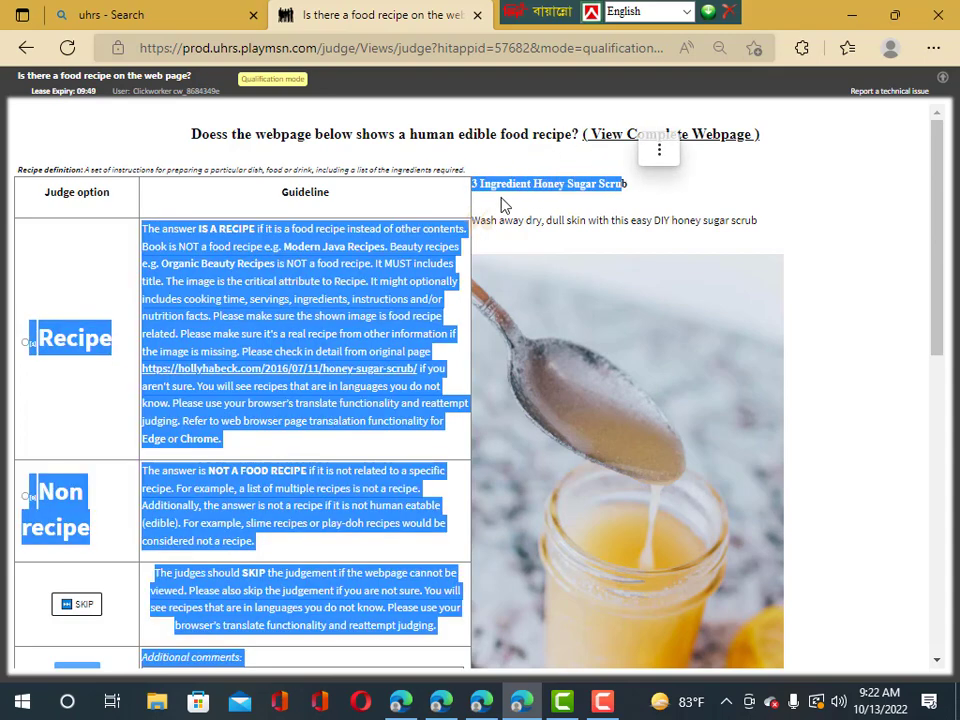
click(699, 198)
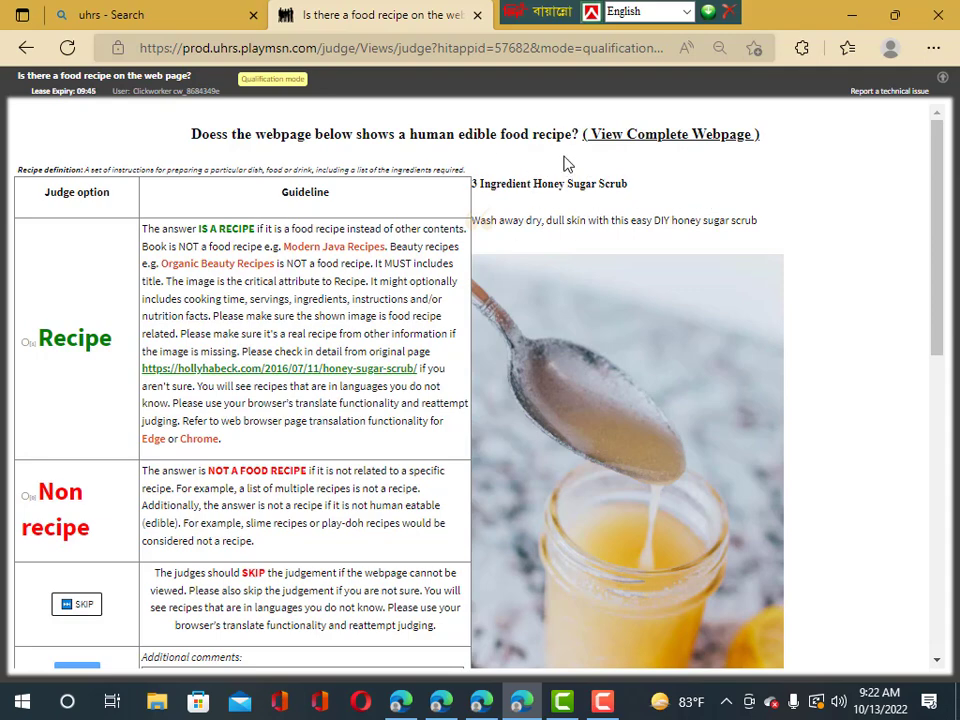
scroll(624, 369, down, 3)
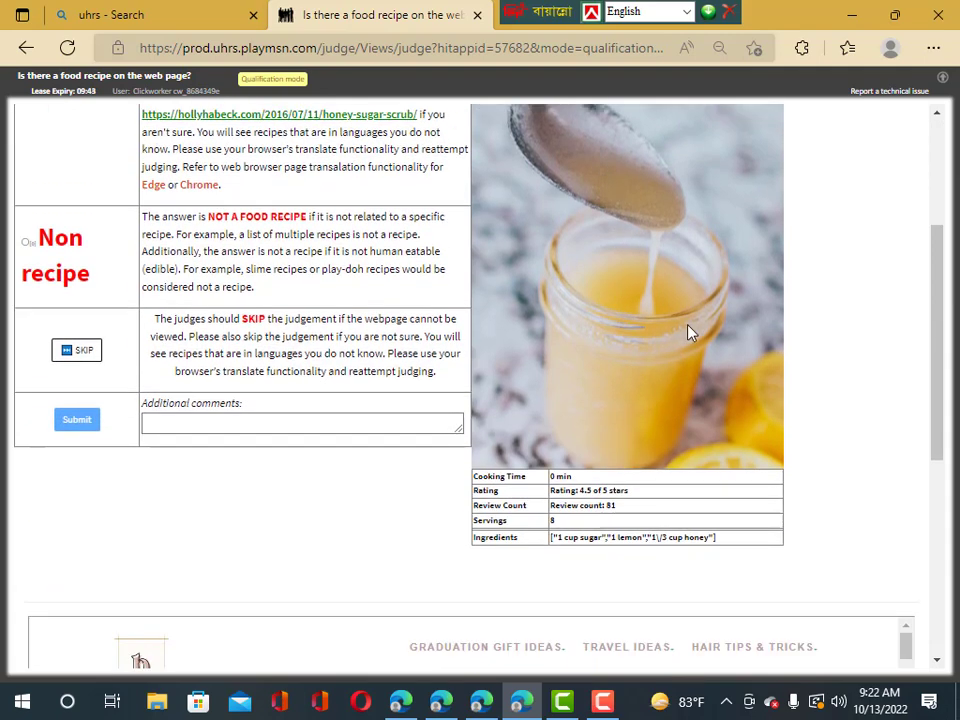
scroll(650, 295, up, 1)
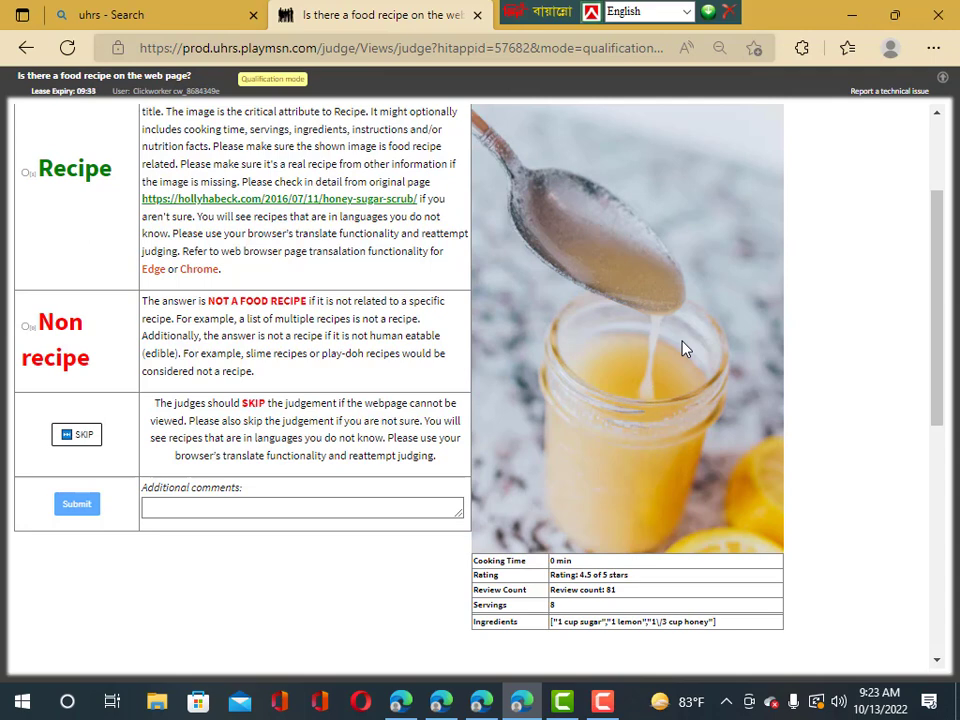
scroll(606, 336, up, 2)
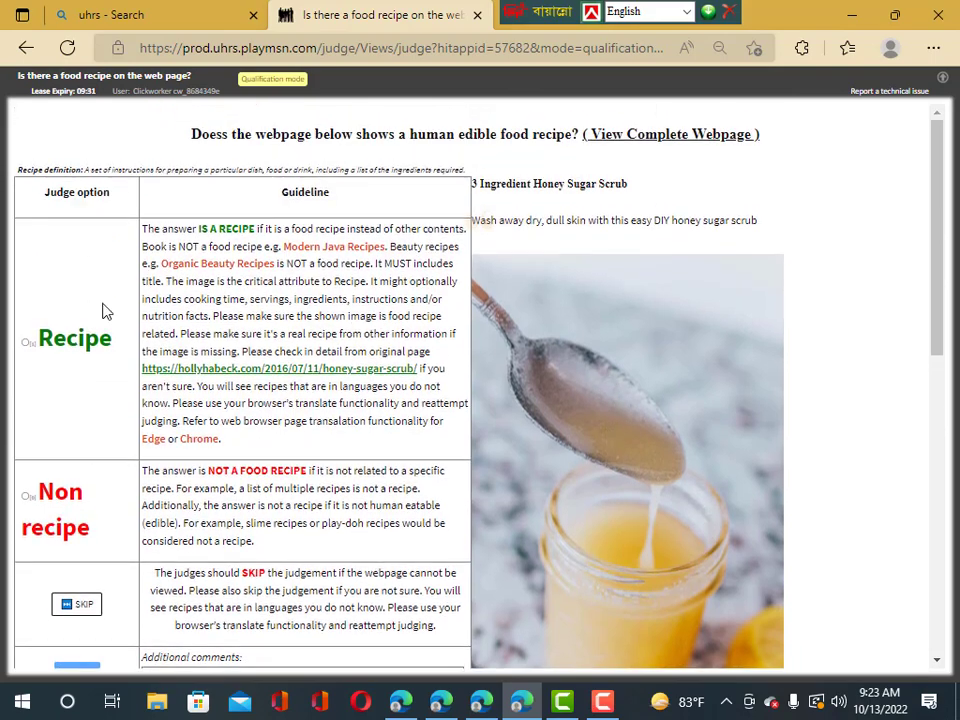
scroll(64, 536, down, 1)
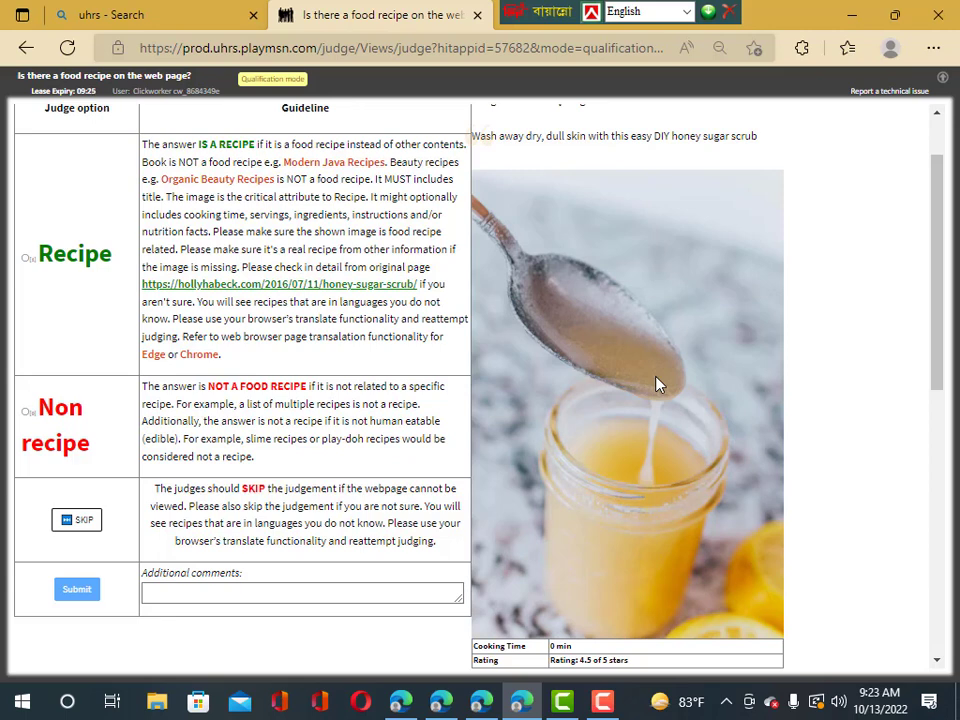
click(27, 410)
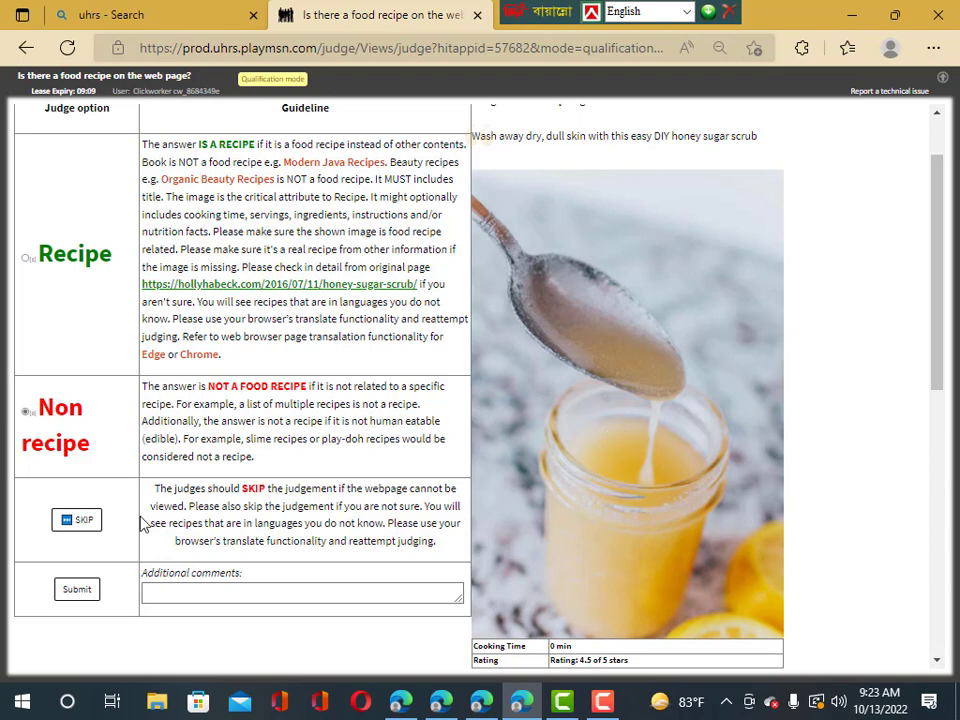
click(90, 592)
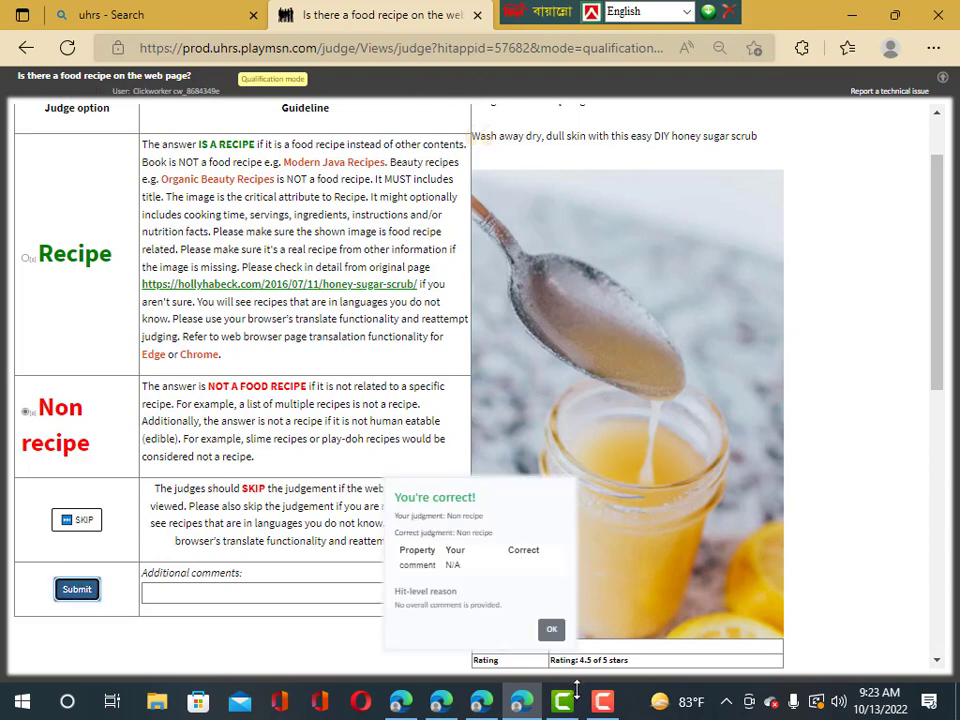
click(552, 630)
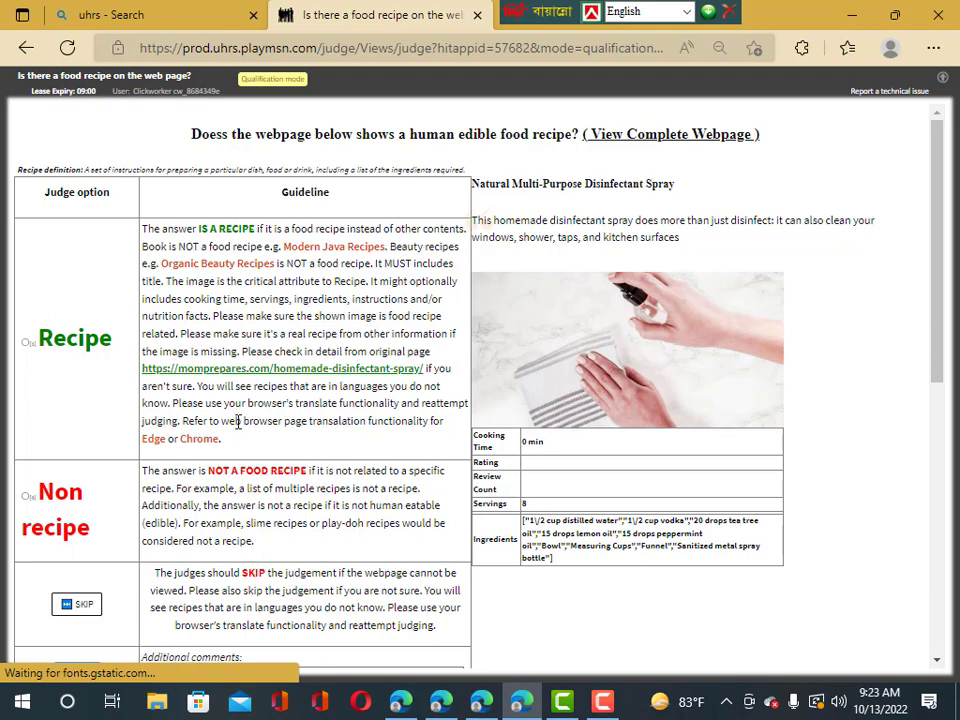
- Judge the Natural Multi-Purpose Disinfectant Spray page as Non recipe, submit it and dismiss the feedback
click(26, 496)
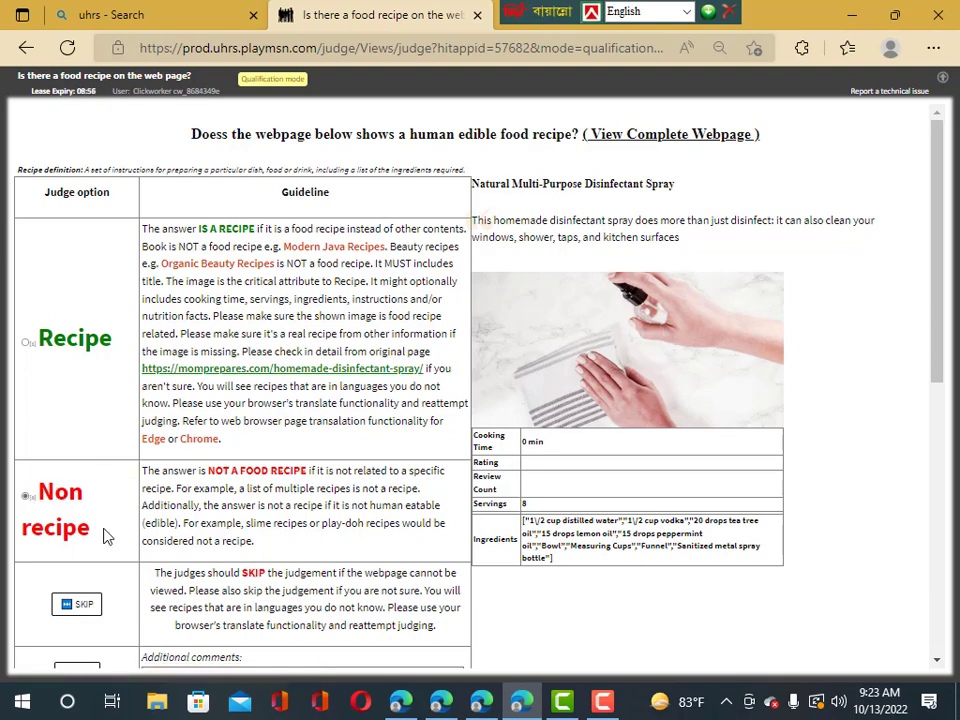
scroll(80, 620, down, 3)
click(77, 504)
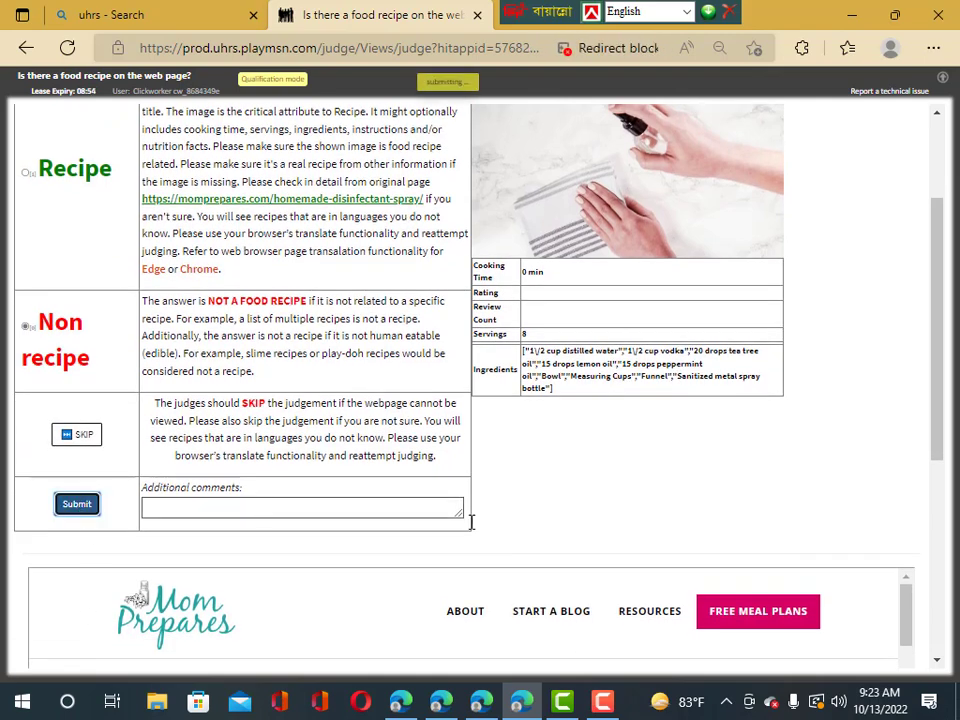
click(551, 628)
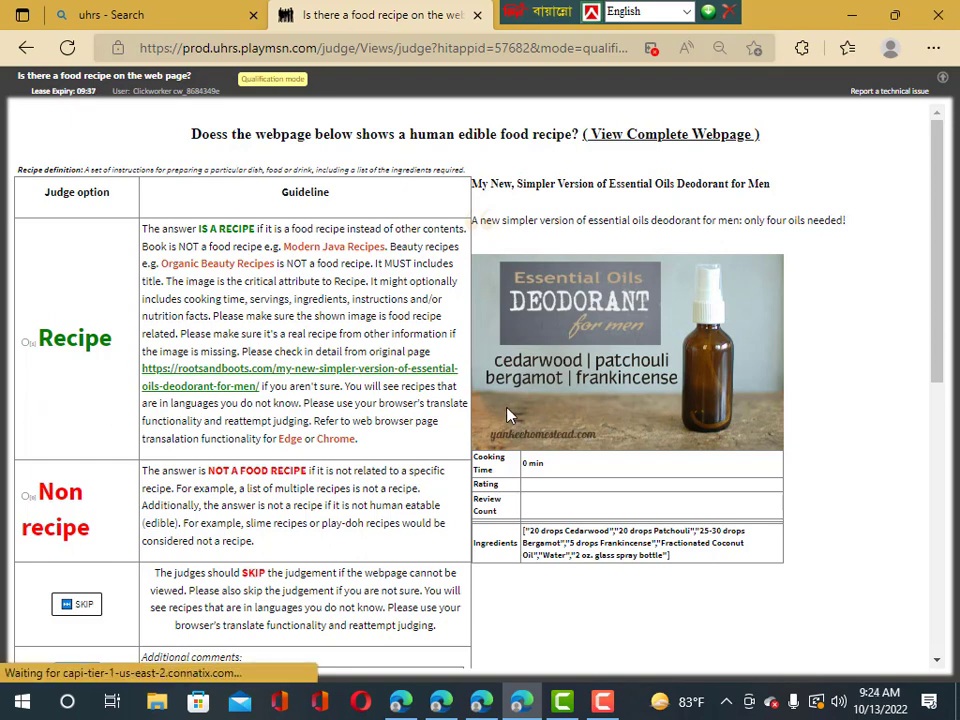
- Judge the Essential Oils Deodorant for Men page as Non recipe, submit it and dismiss the feedback
click(27, 496)
scroll(141, 492, down, 1)
click(78, 590)
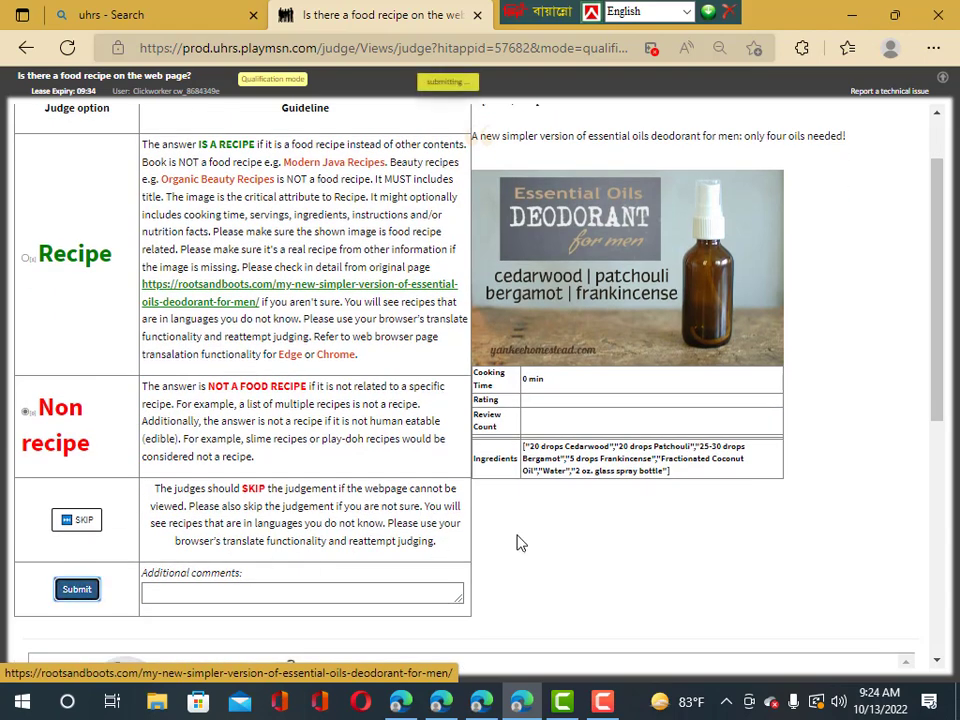
click(548, 632)
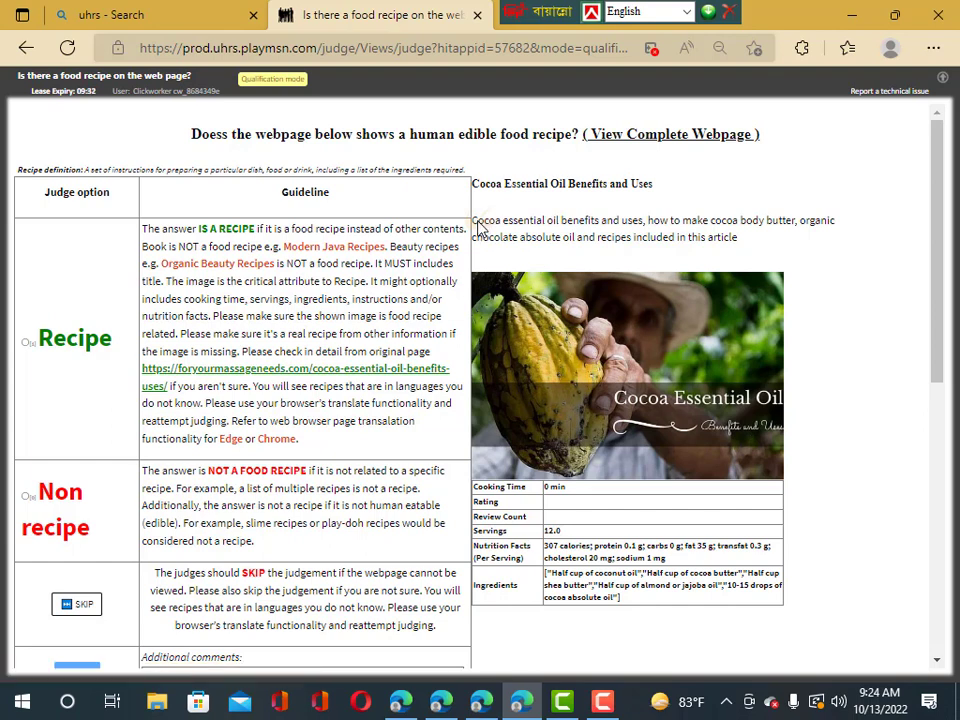
- Read the description of the Cocoa Essential Oil Benefits and Uses page and submit it as Recipe
drag(471, 222, 737, 240)
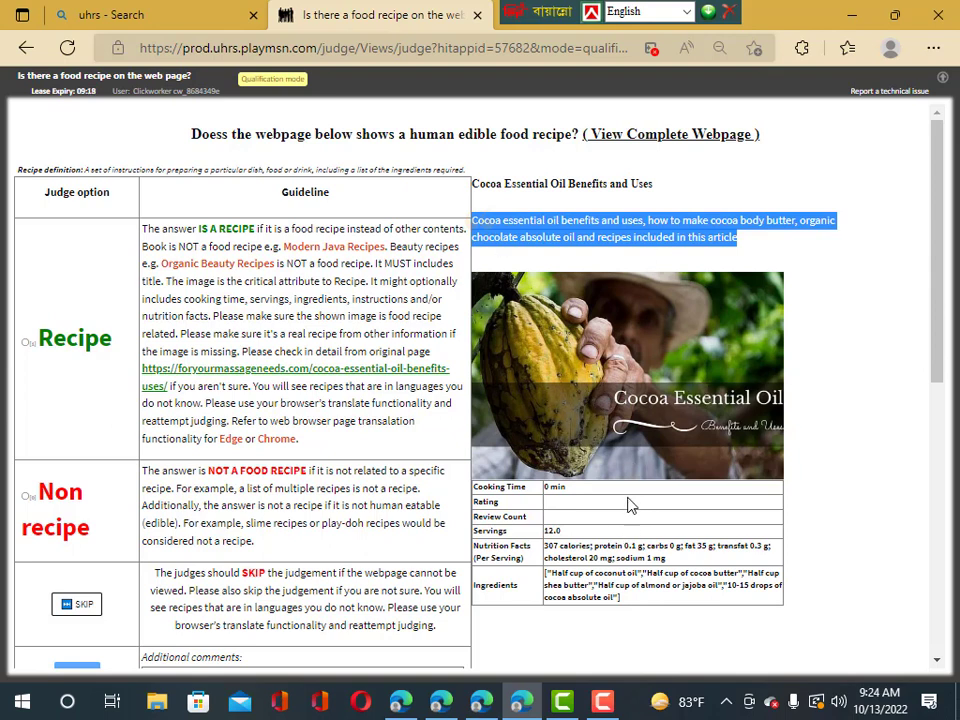
click(27, 342)
scroll(98, 601, down, 2)
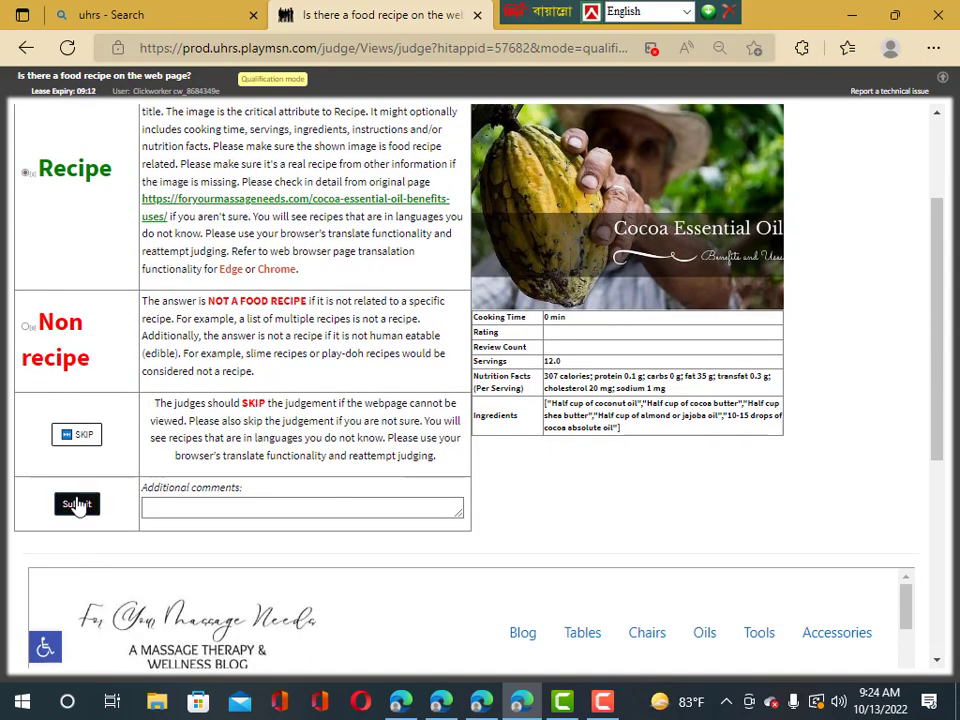
click(77, 505)
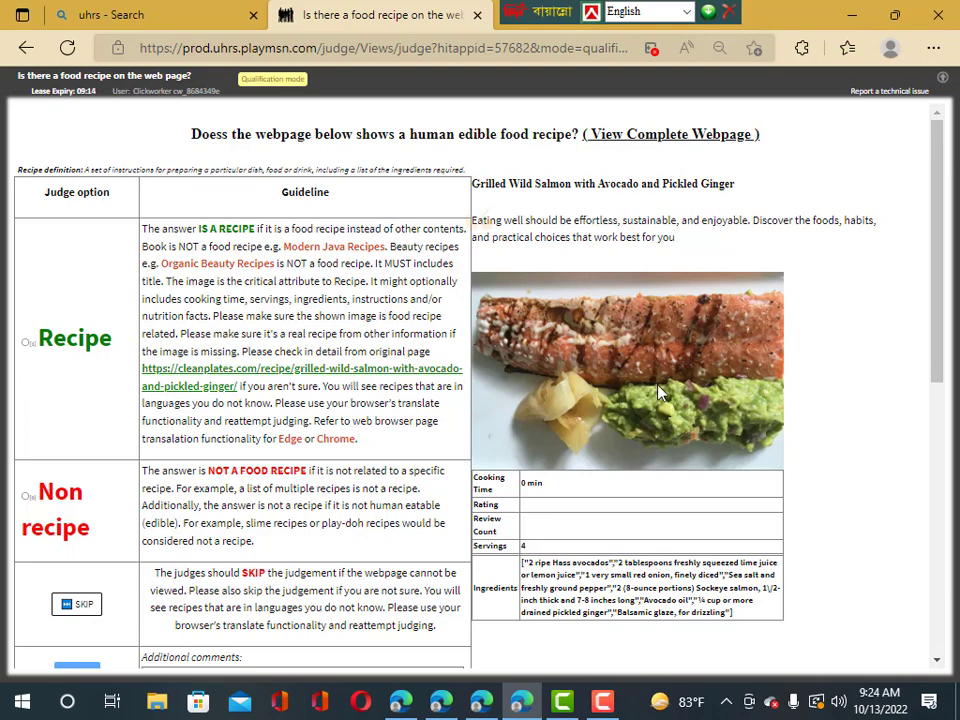
- Judge the Grilled Wild Salmon with Avocado and Pickled Ginger page as Recipe, submit it and dismiss the feedback
click(27, 342)
scroll(110, 440, down, 5)
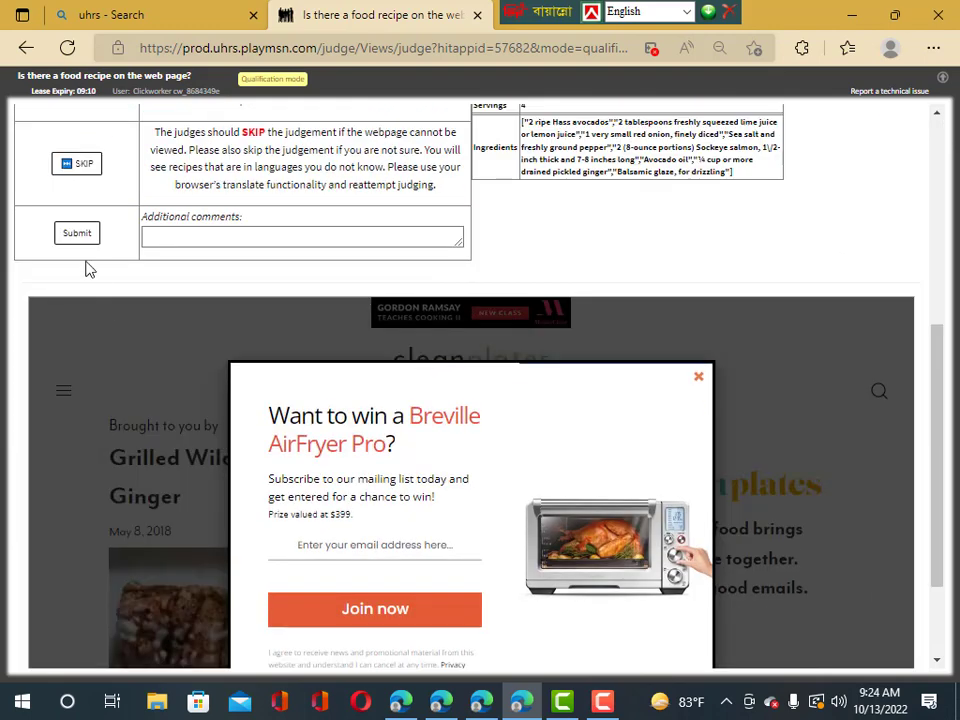
click(78, 236)
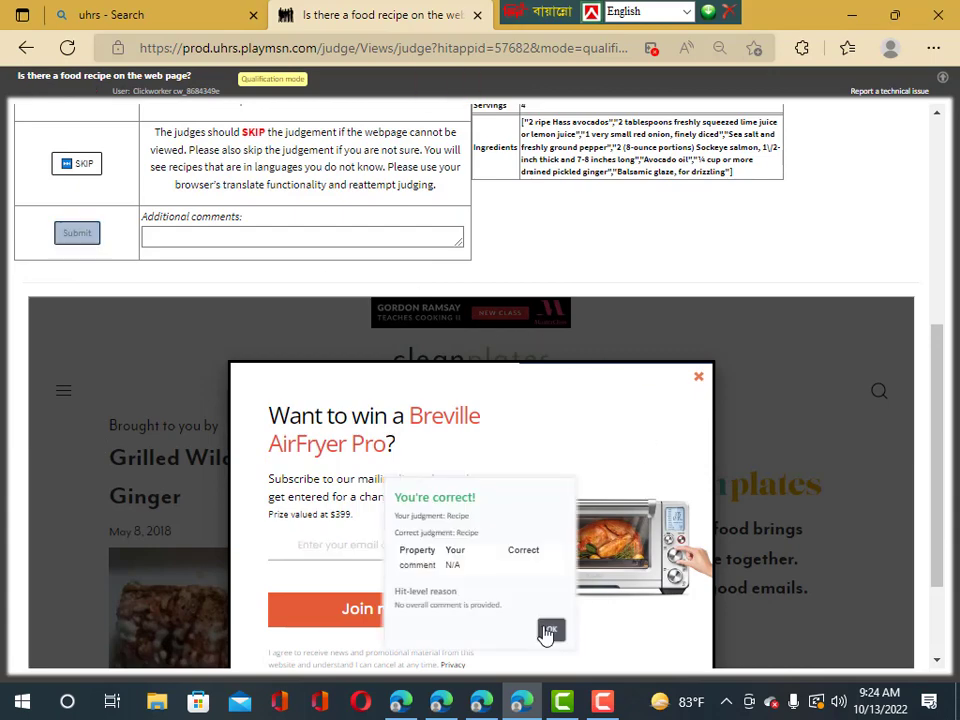
click(551, 629)
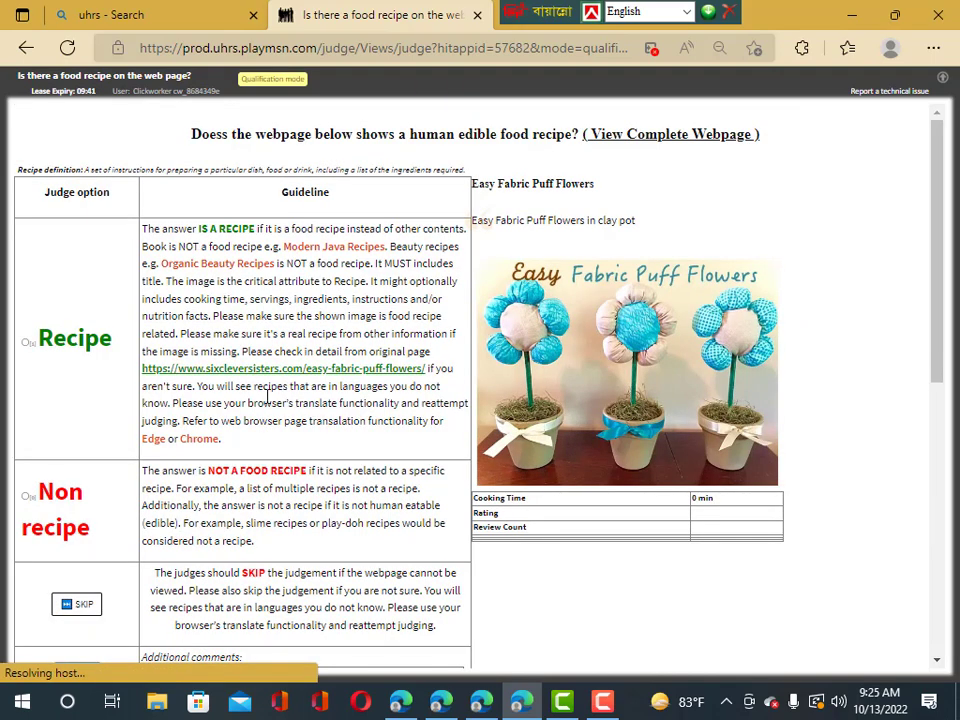
- Judge the Easy Fabric Puff Flowers page as Non recipe, submit it and dismiss the feedback
click(27, 497)
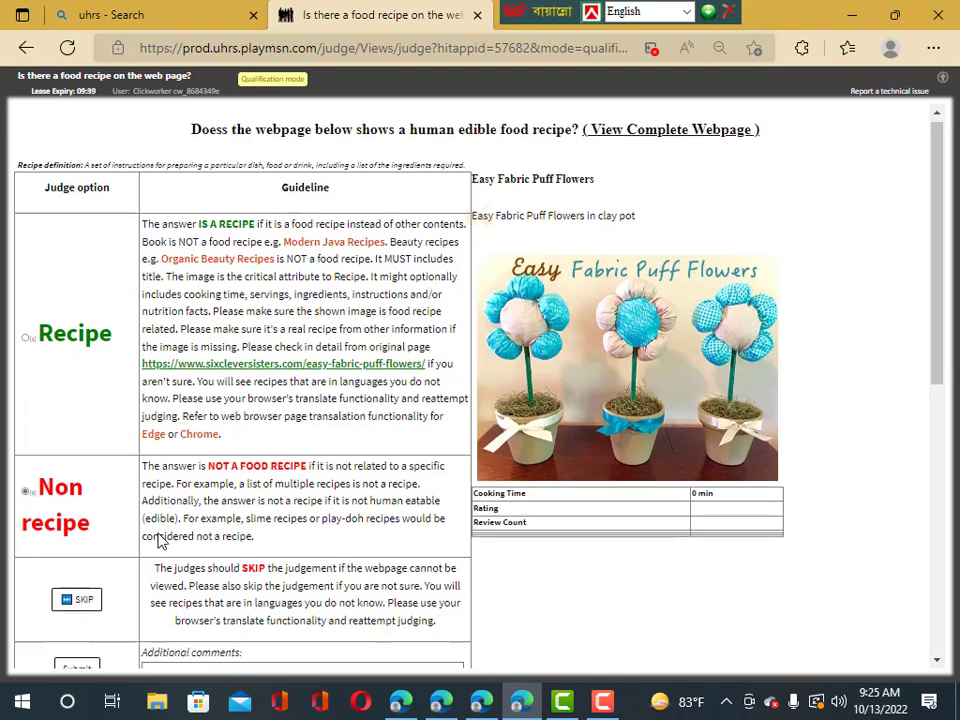
scroll(100, 430, down, 3)
click(78, 422)
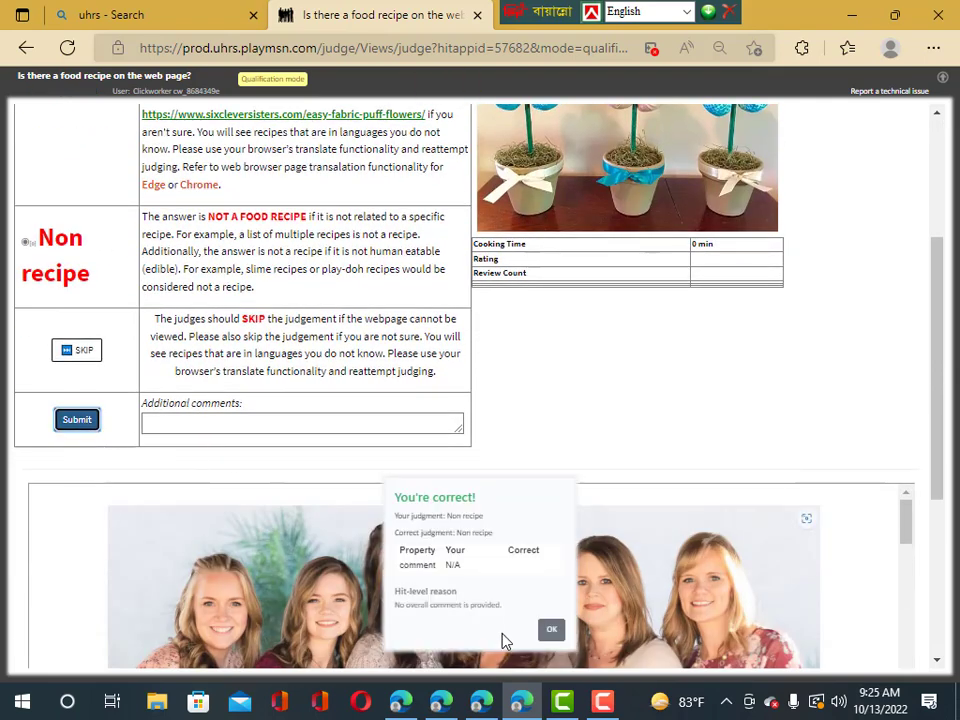
click(551, 629)
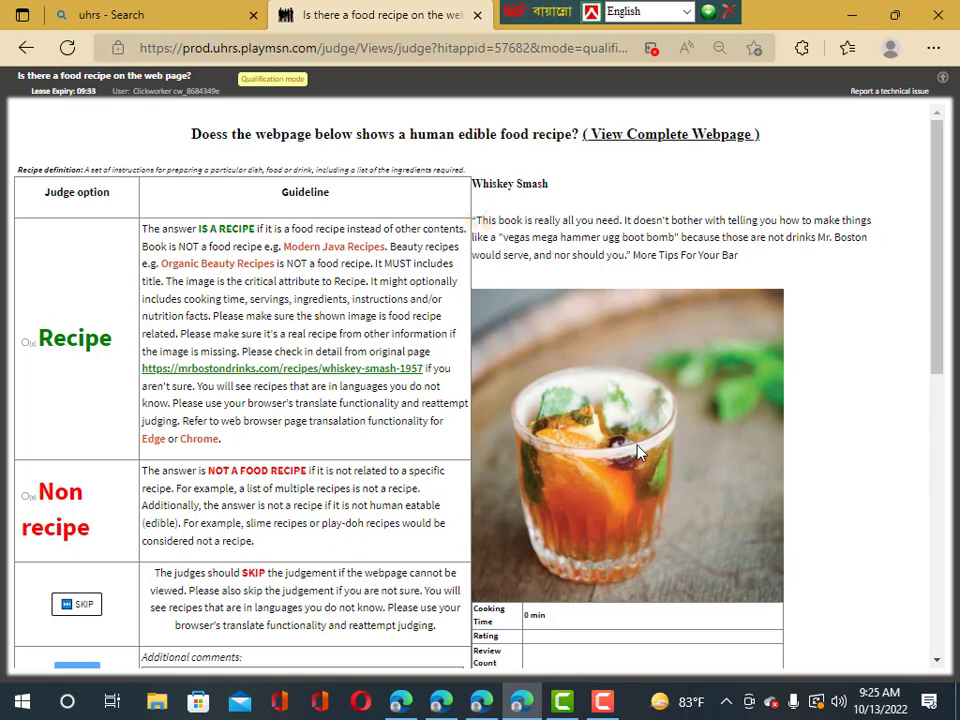
- Judge the Whiskey Smash drink page as Recipe, submit it and dismiss the feedback
click(25, 342)
scroll(100, 470, down, 2)
click(96, 509)
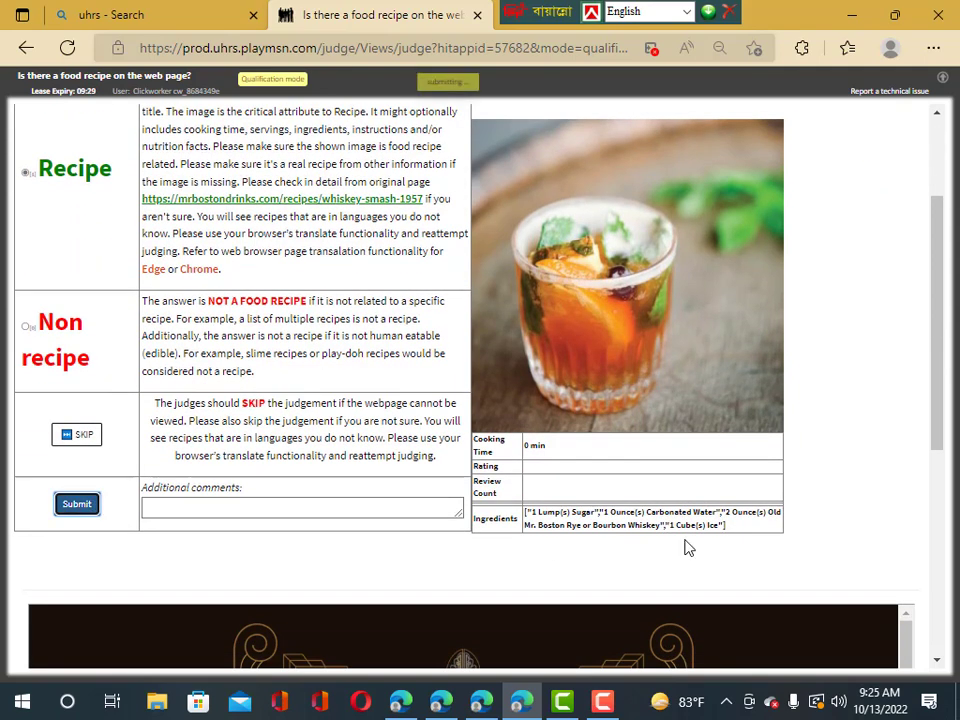
click(552, 629)
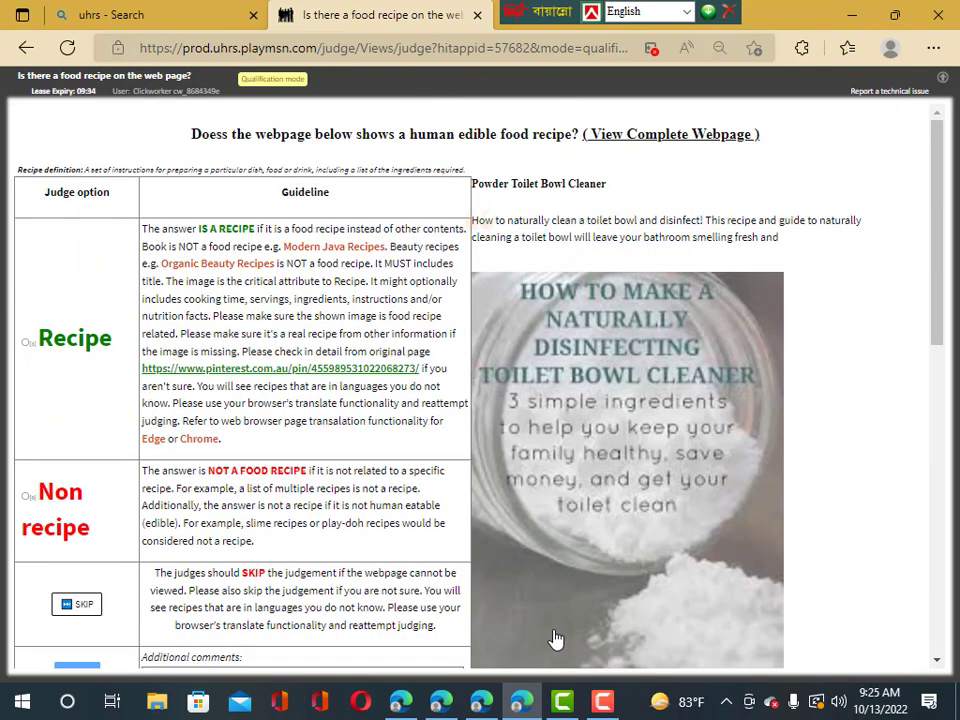
- Review the Powder Toilet Bowl Cleaner page, submit it as Non recipe and dismiss the feedback
scroll(670, 510, down, 1)
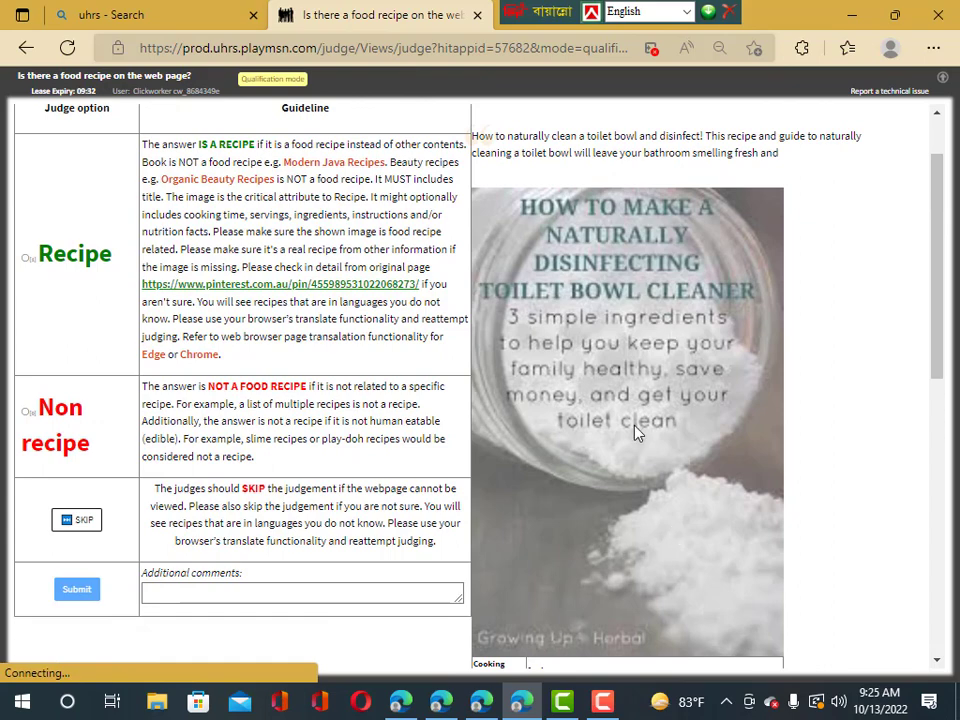
scroll(563, 317, up, 1)
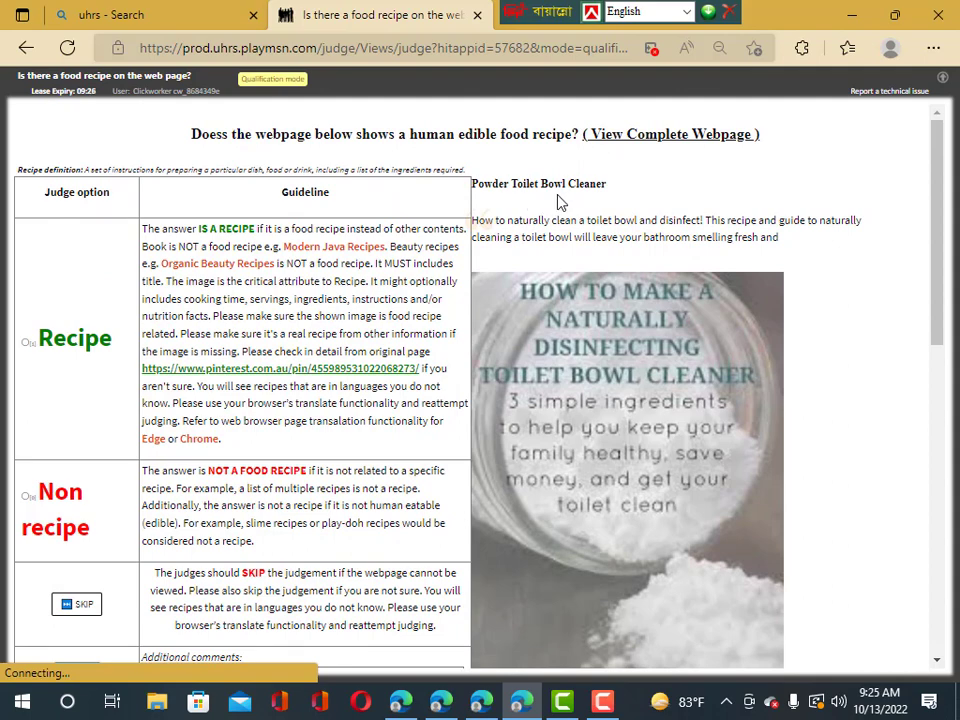
click(27, 498)
scroll(120, 505, down, 2)
click(77, 504)
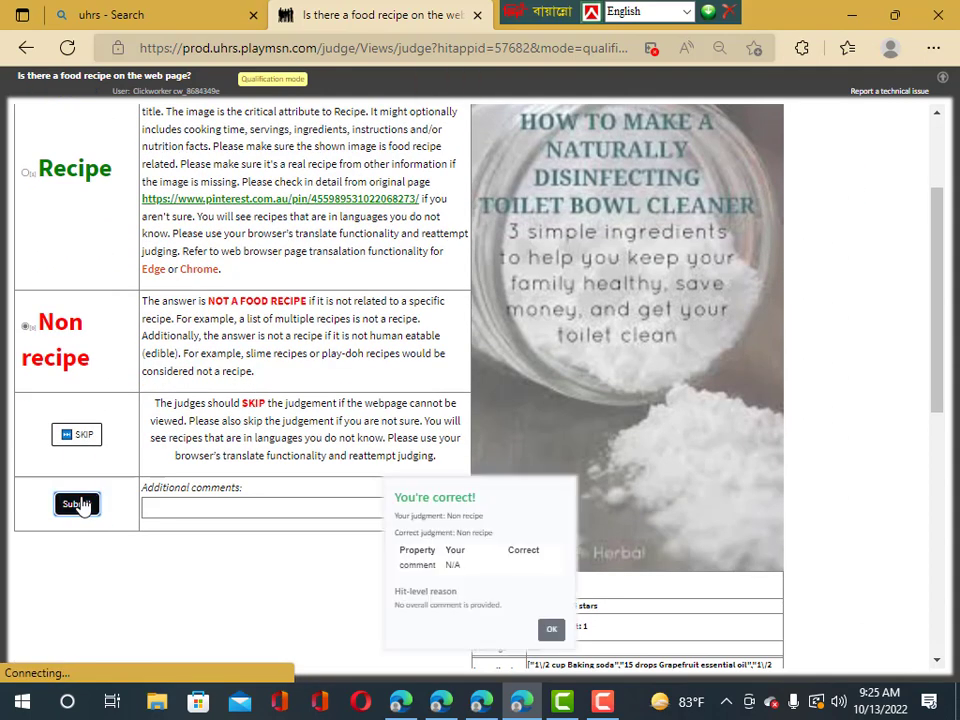
click(550, 630)
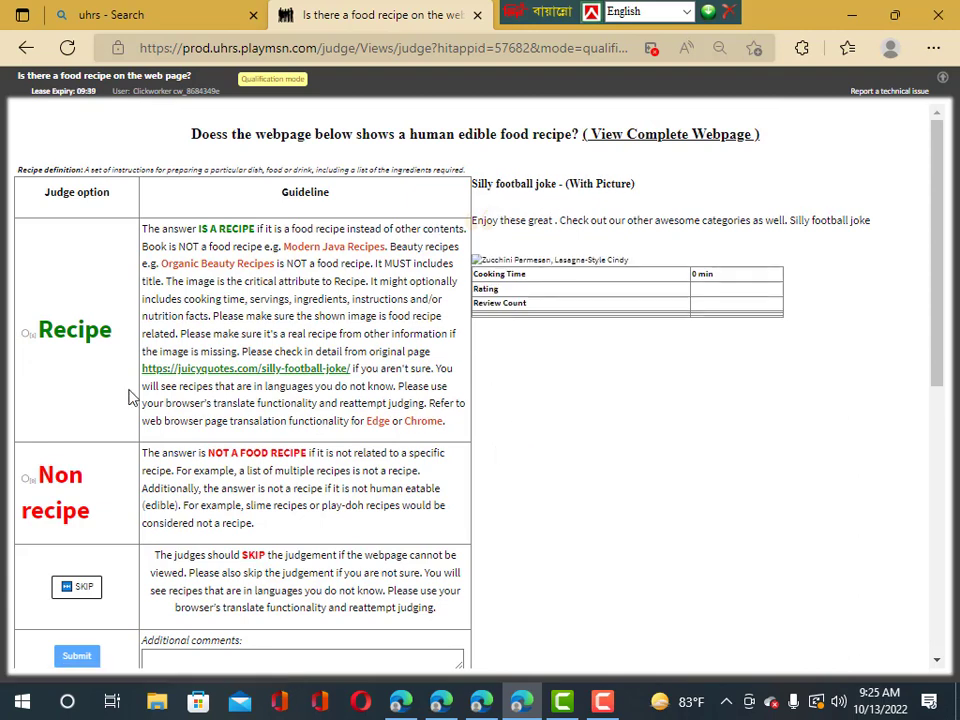
- Judge the Silly football joke page as Non recipe, submit it and dismiss the feedback
click(25, 480)
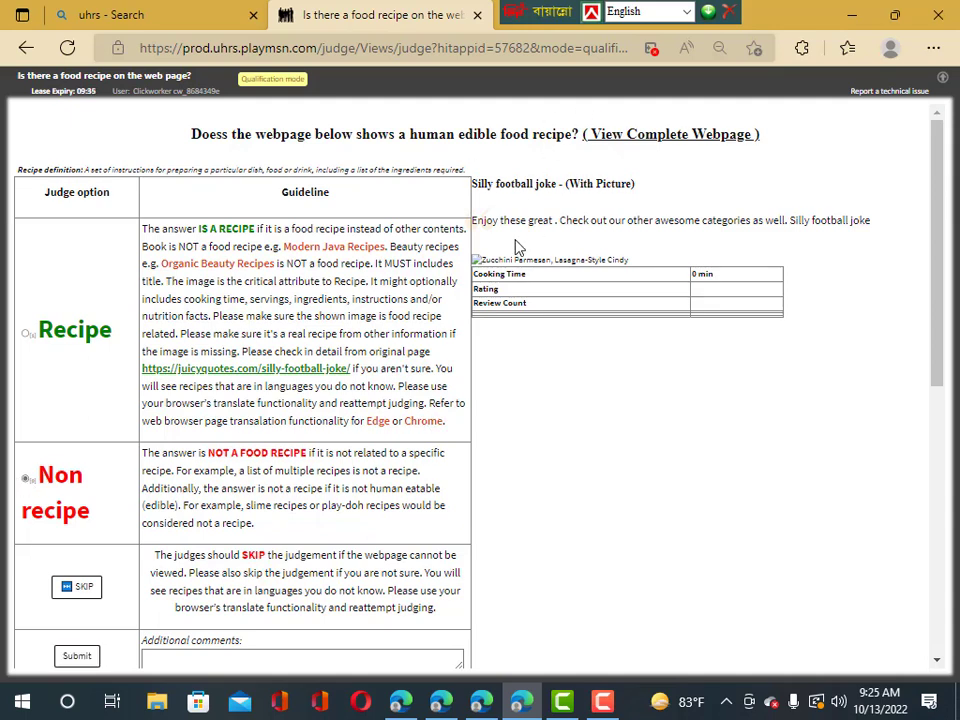
scroll(514, 300, down, 3)
click(90, 493)
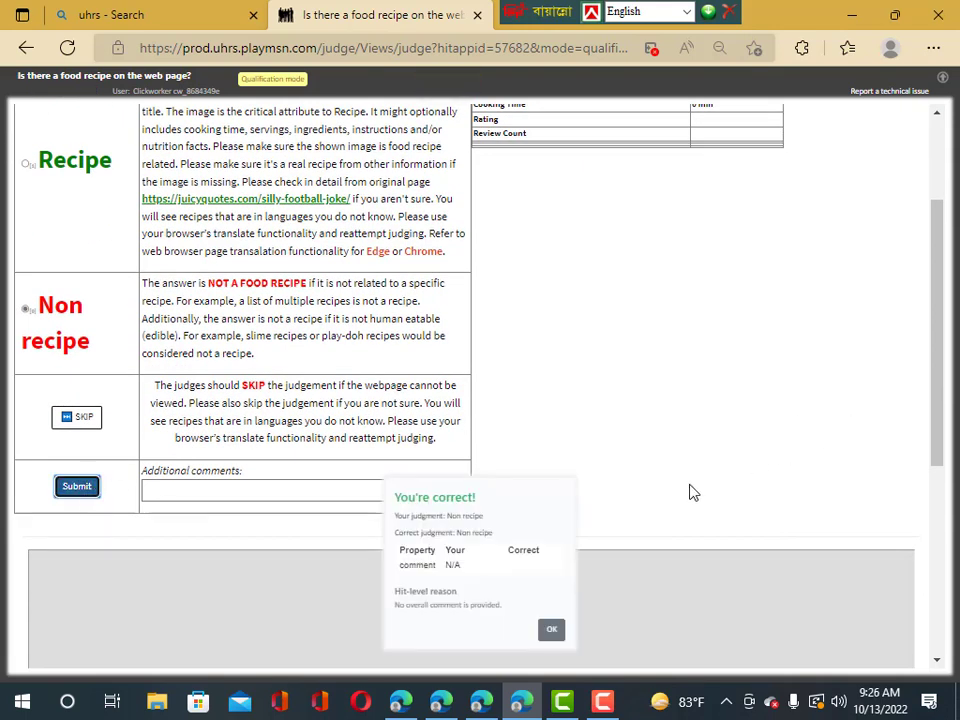
click(553, 629)
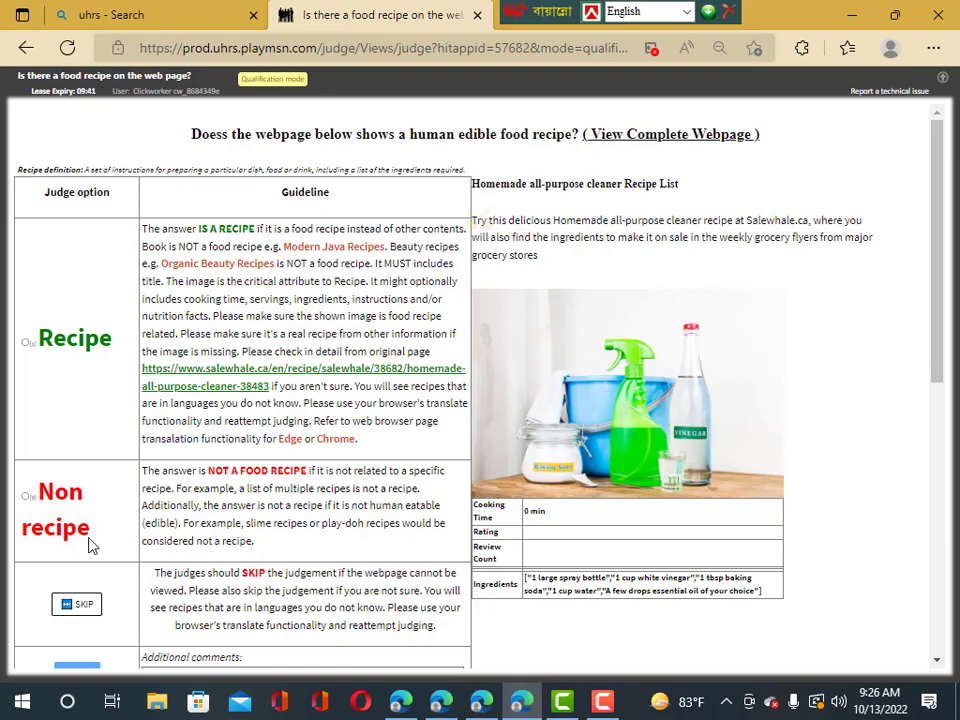
- Judge the Homemade all-purpose cleaner page as Non recipe, submit it and dismiss the feedback
click(26, 496)
scroll(100, 540, down, 3)
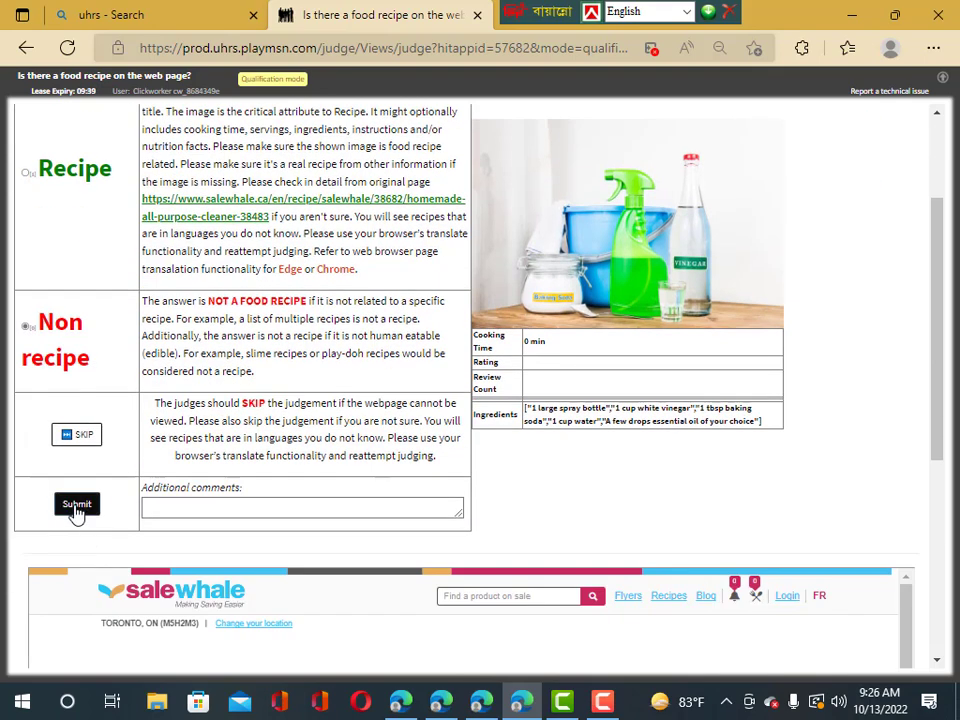
click(77, 504)
click(550, 630)
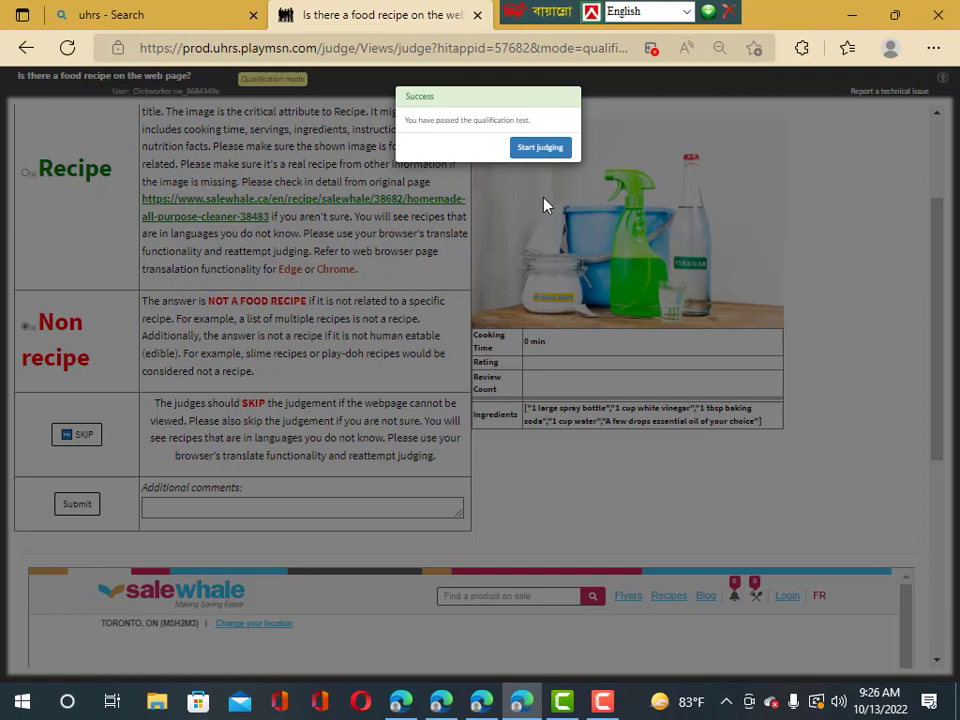
- Start the paid judging, check the RITZ Ladybug page and its source site, and submit it as Non recipe
click(545, 150)
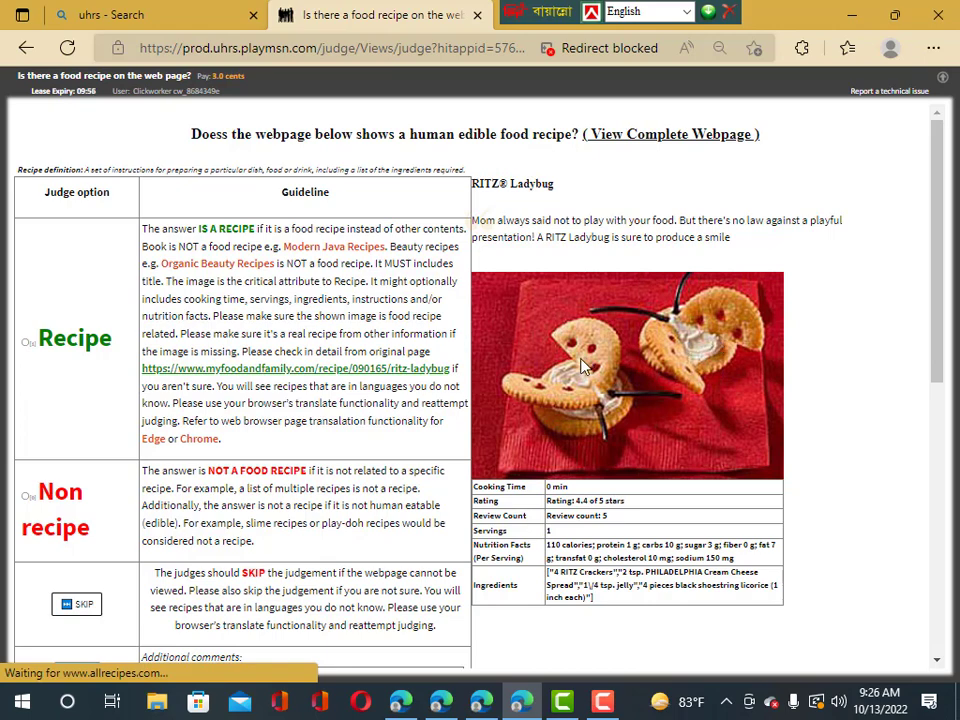
scroll(585, 367, down, 1)
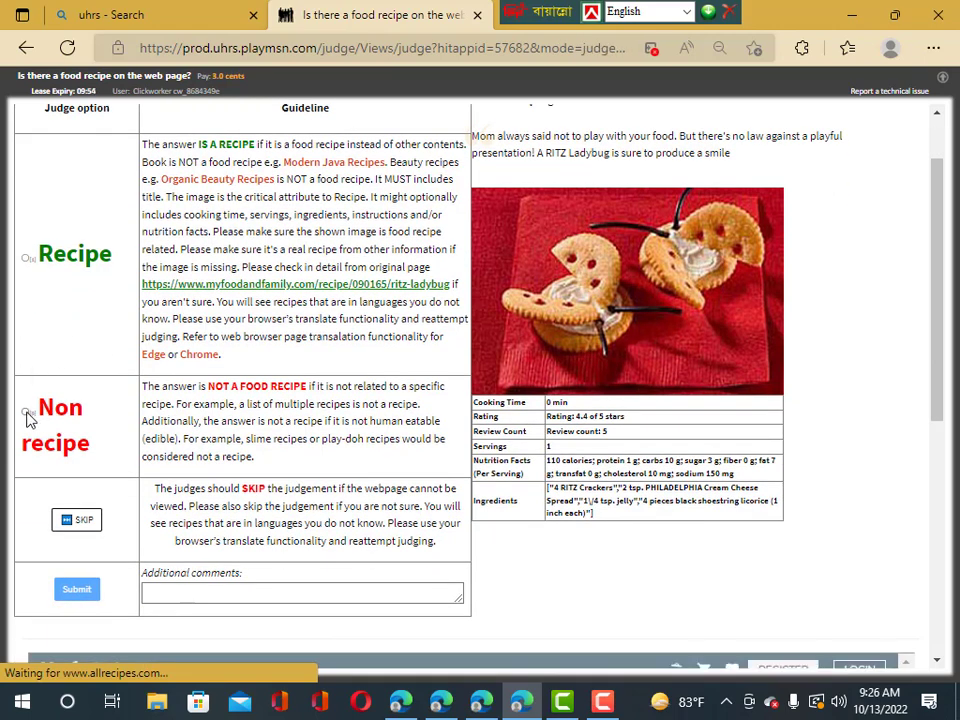
scroll(90, 550, down, 5)
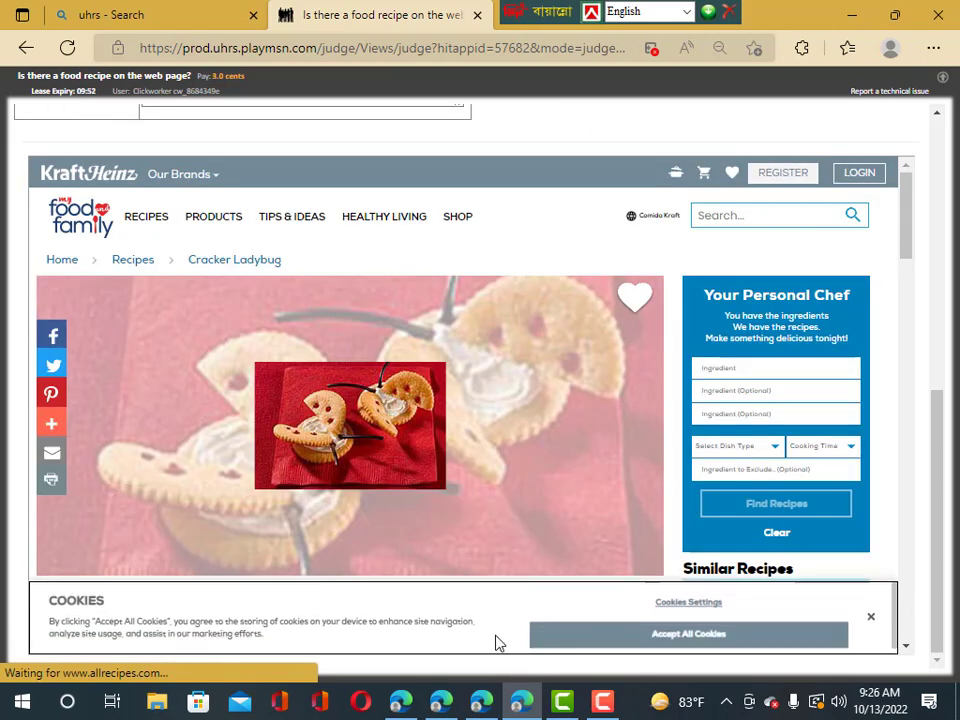
drag(940, 441, 939, 175)
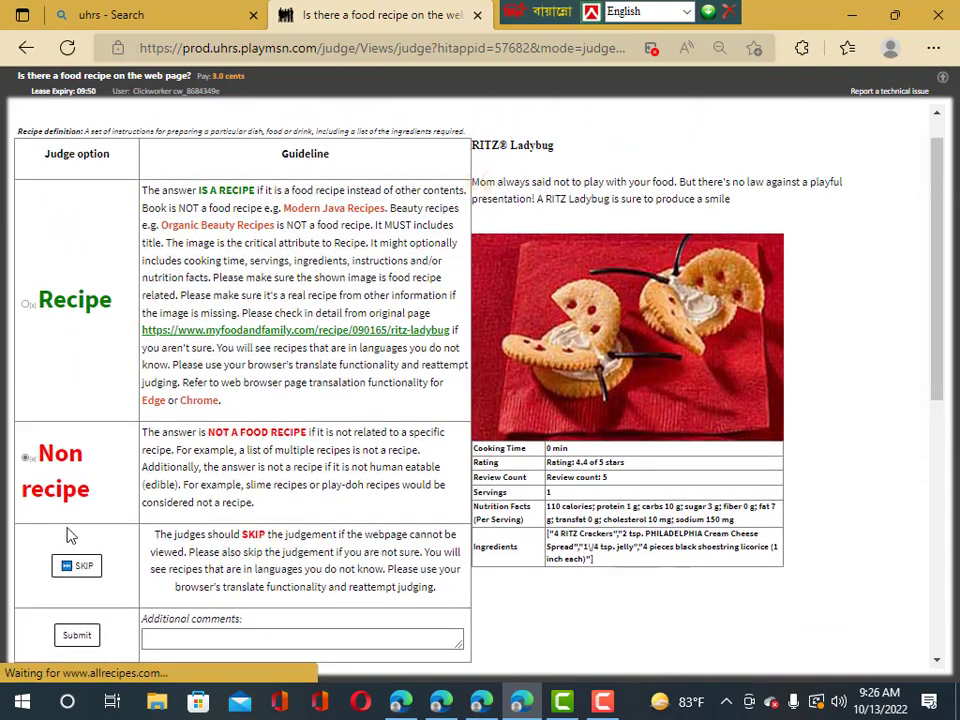
click(75, 640)
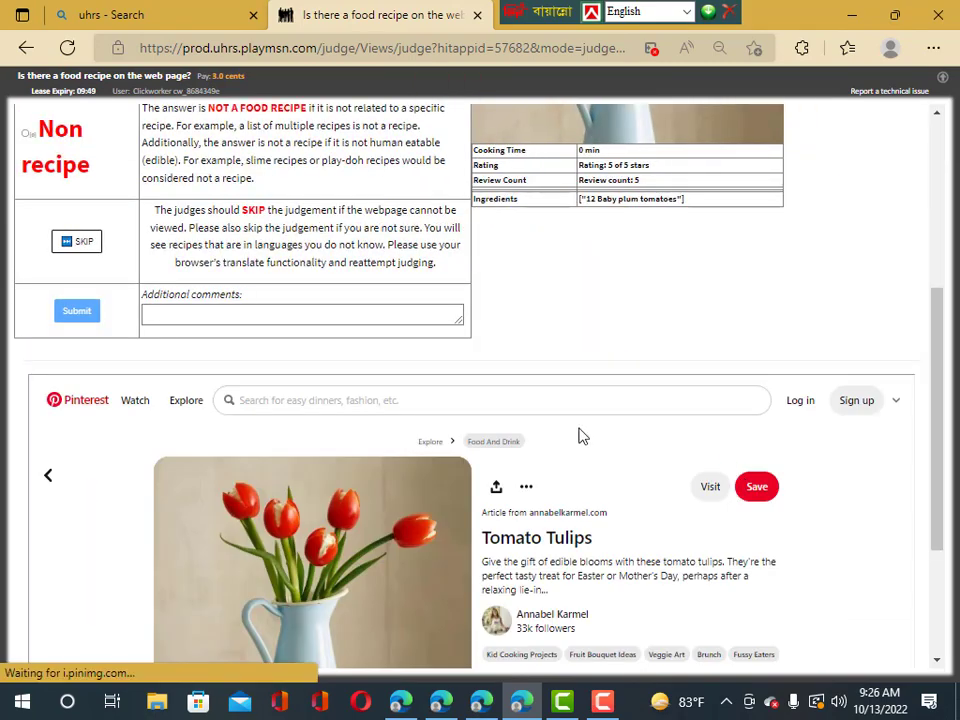
- Judge the Tomato Tulips page as Non recipe, check its embedded Pinterest source and submit the judgment
scroll(574, 349, up, 4)
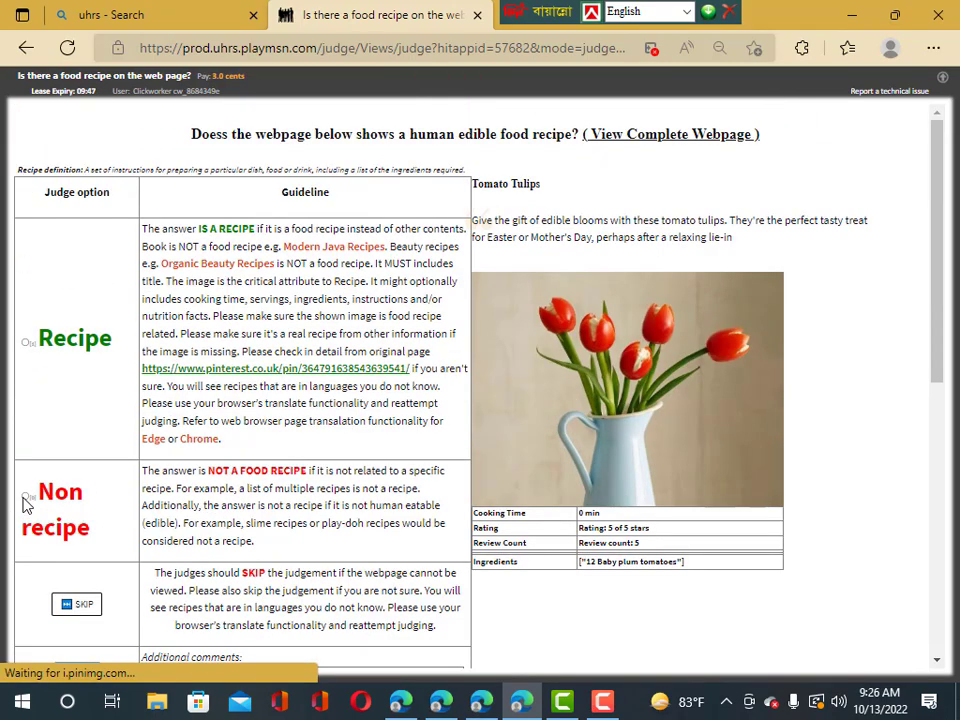
click(26, 497)
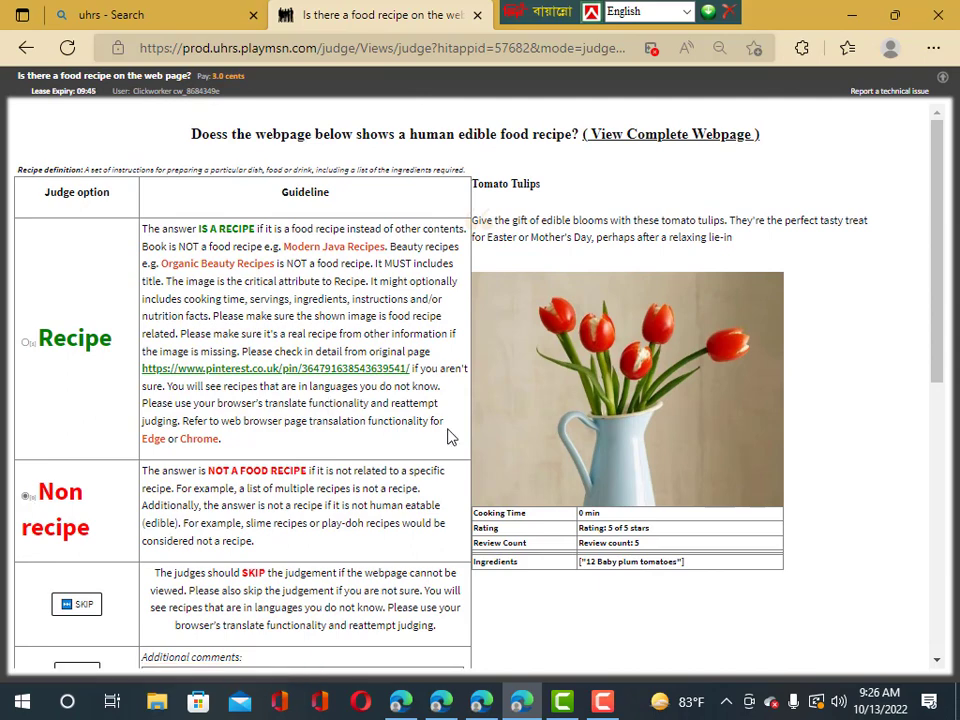
scroll(514, 437, down, 5)
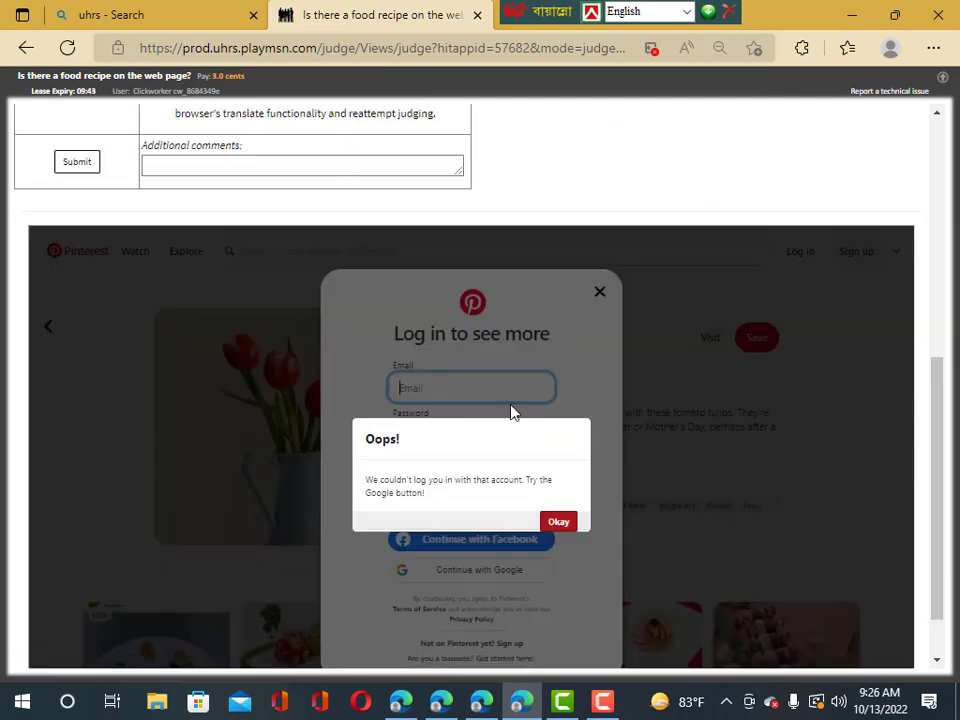
drag(943, 381, 921, 171)
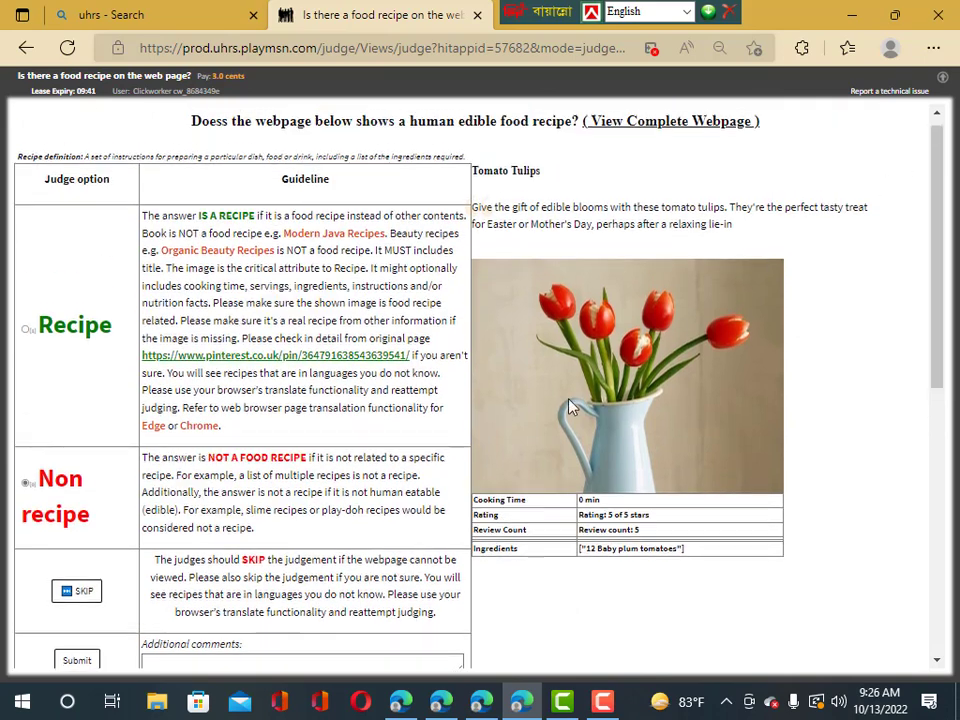
scroll(70, 600, down, 1)
click(77, 575)
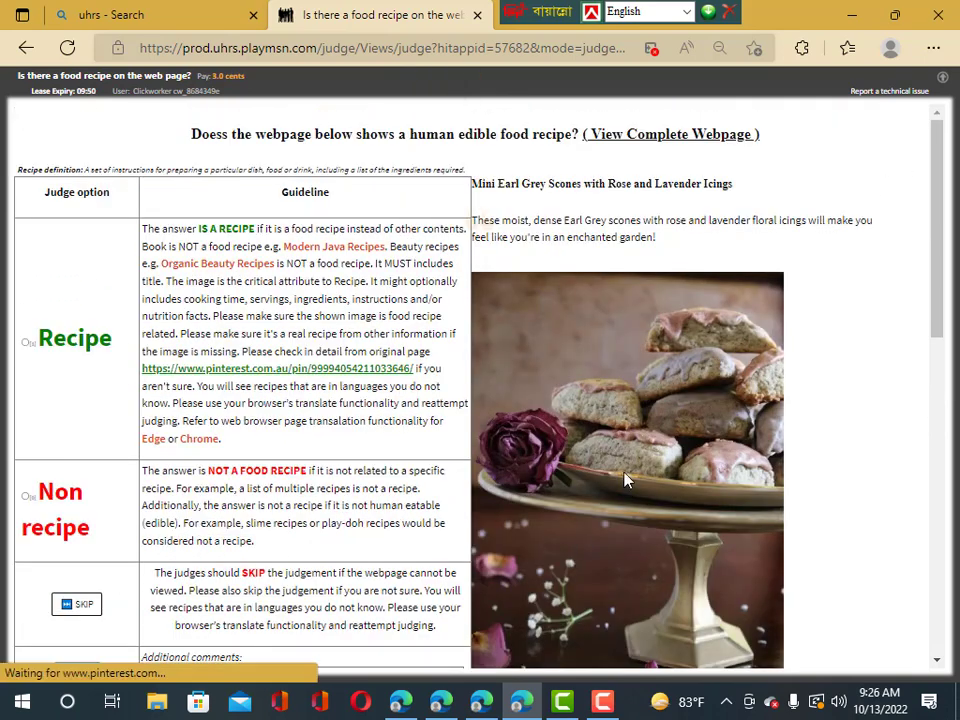
- Judge the Mini Earl Grey Scones with Rose and Lavender Icings page as Recipe and submit it
scroll(625, 481, down, 1)
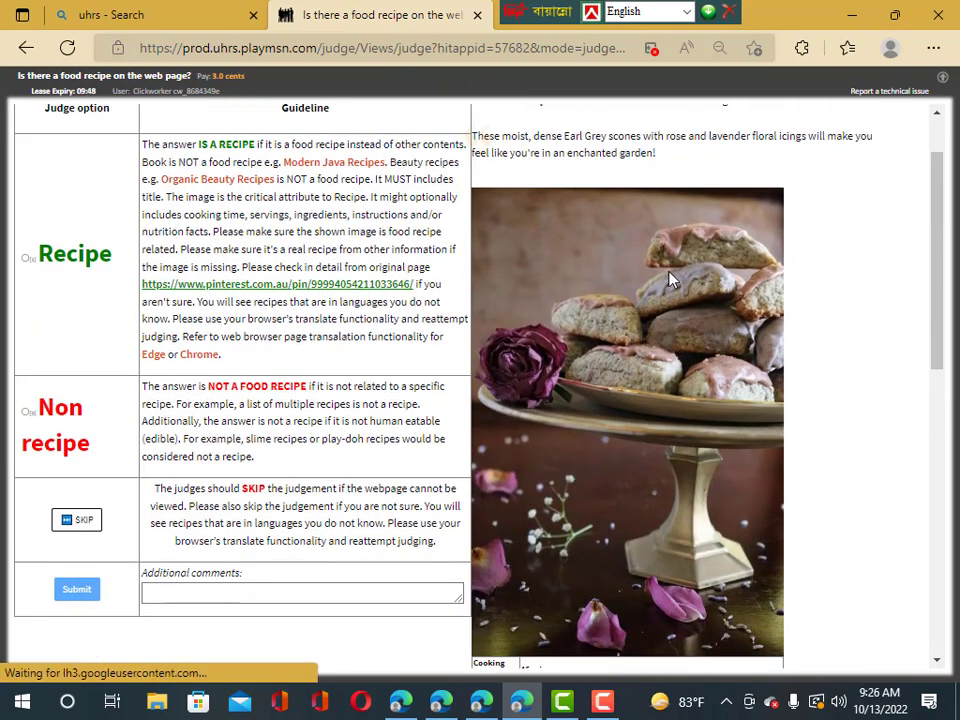
click(27, 258)
click(76, 589)
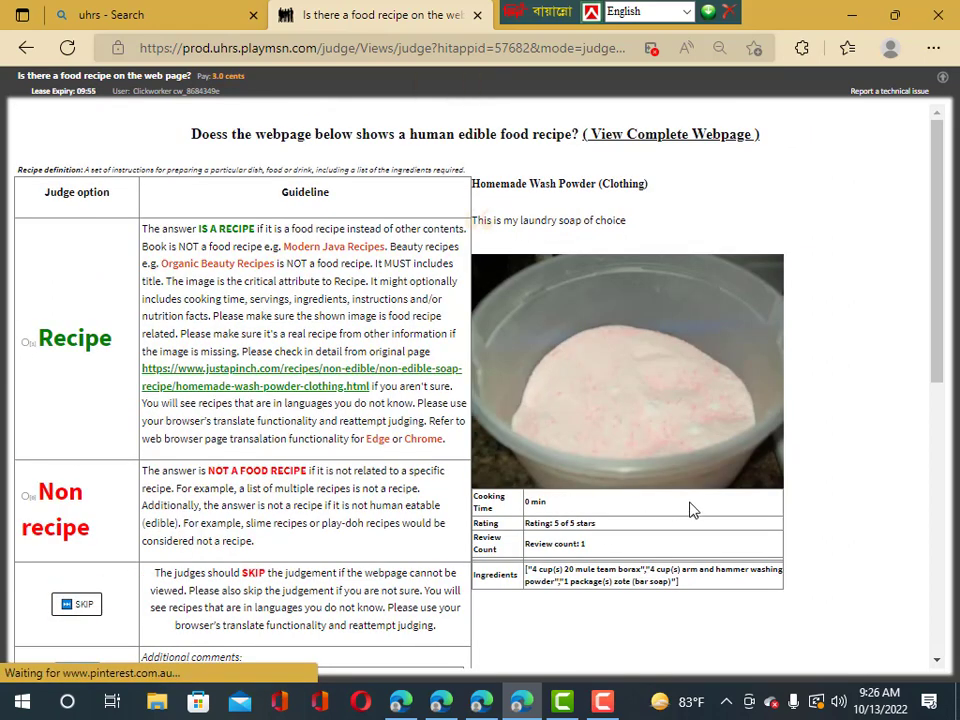
- Judge the Homemade Wash Powder (Clothing) page as Non recipe and submit it
click(27, 496)
scroll(96, 520, down, 2)
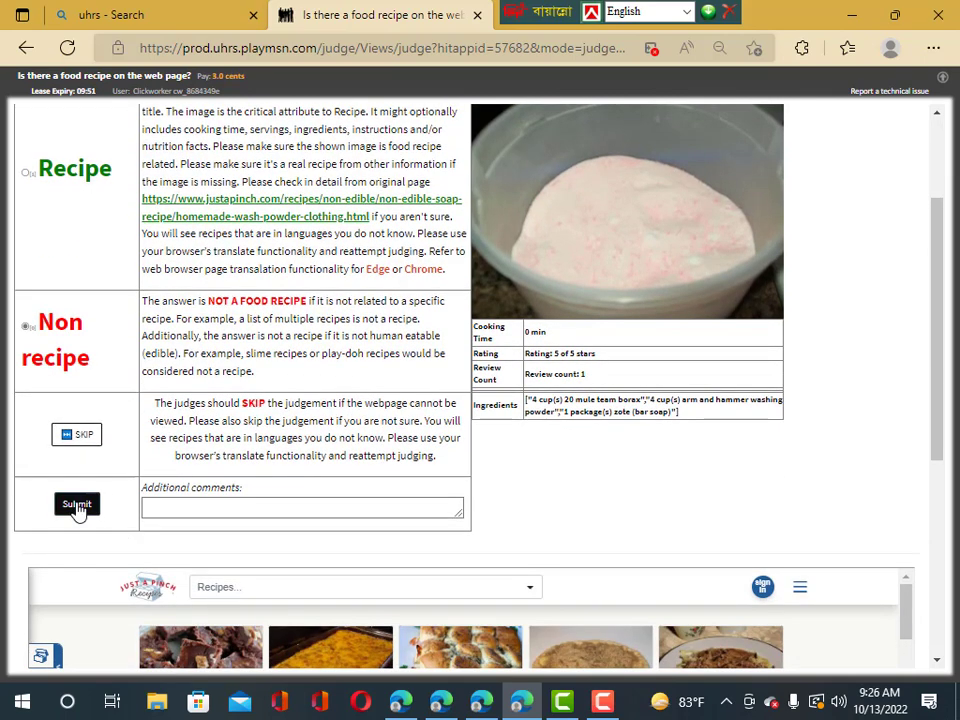
click(77, 505)
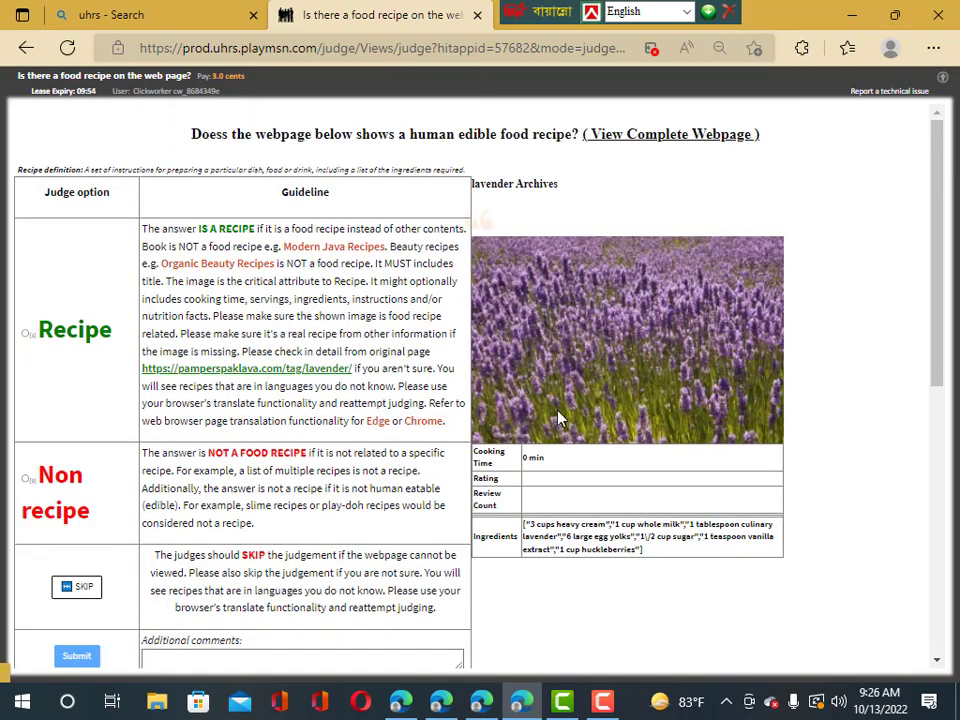
- Judge the lavender Archives page as Non recipe and submit it
click(27, 478)
scroll(86, 597, down, 1)
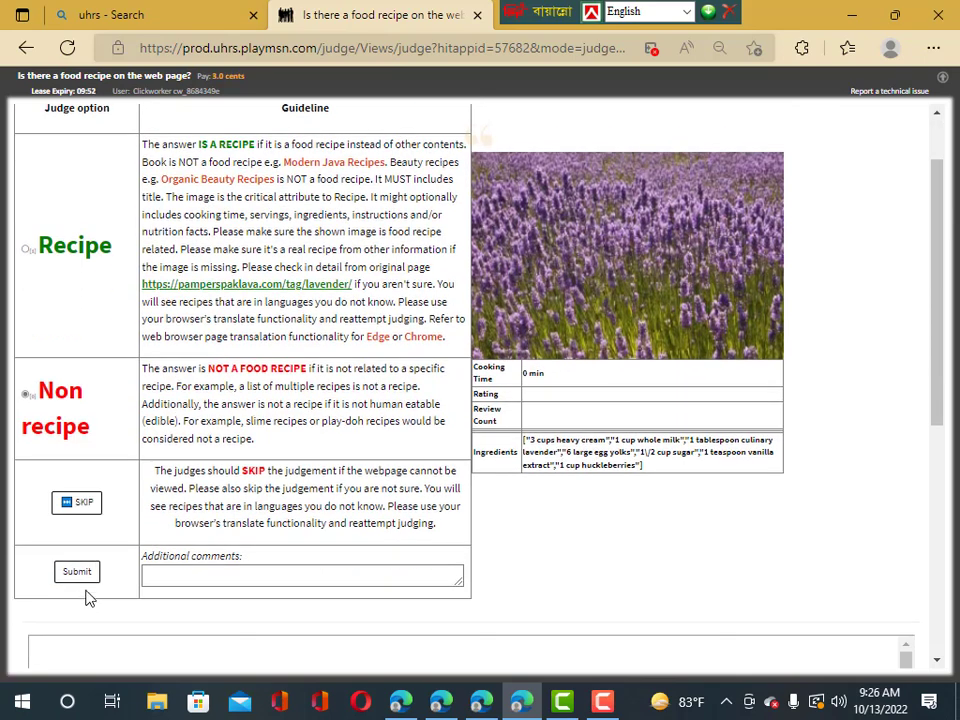
click(79, 572)
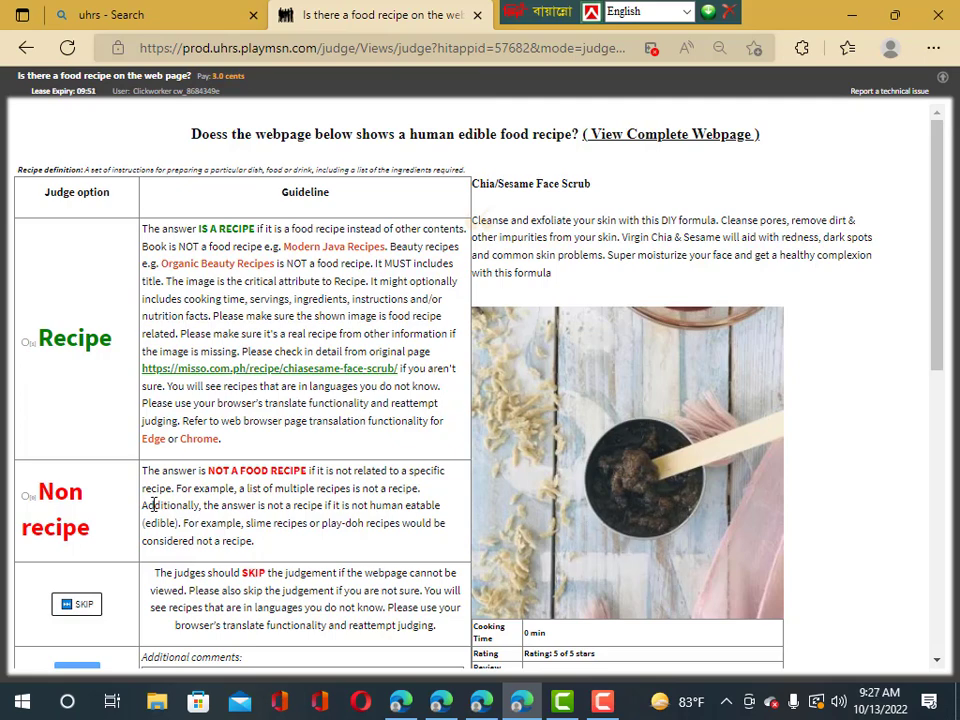
- Judge the Chia/Sesame Face Scrub page as Recipe, submit it and dismiss the information notice
click(27, 342)
scroll(80, 635, down, 1)
click(78, 592)
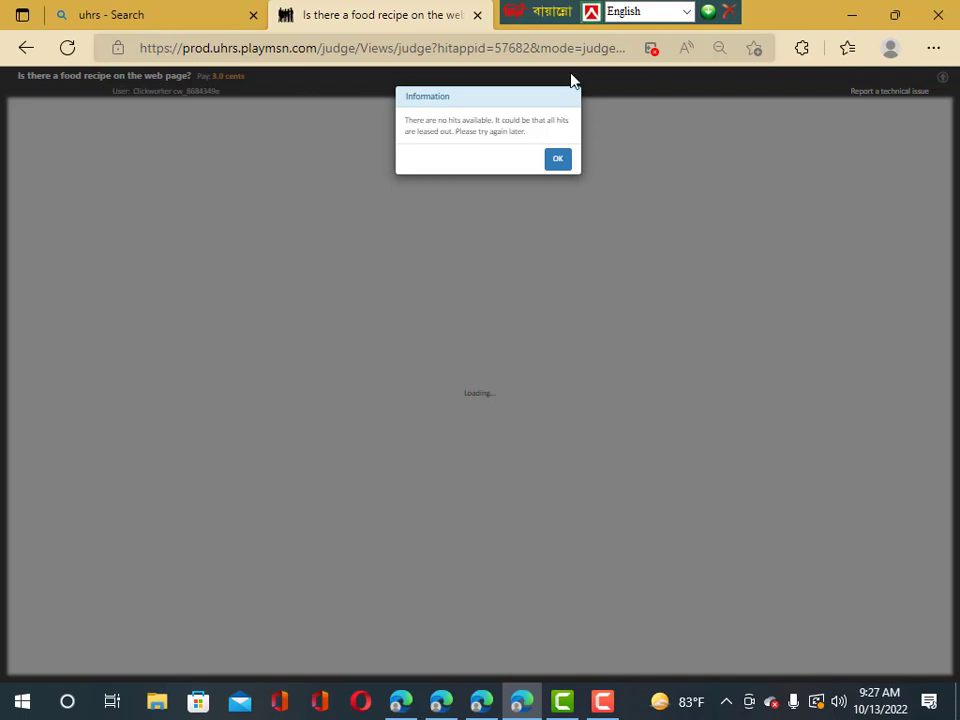
click(558, 161)
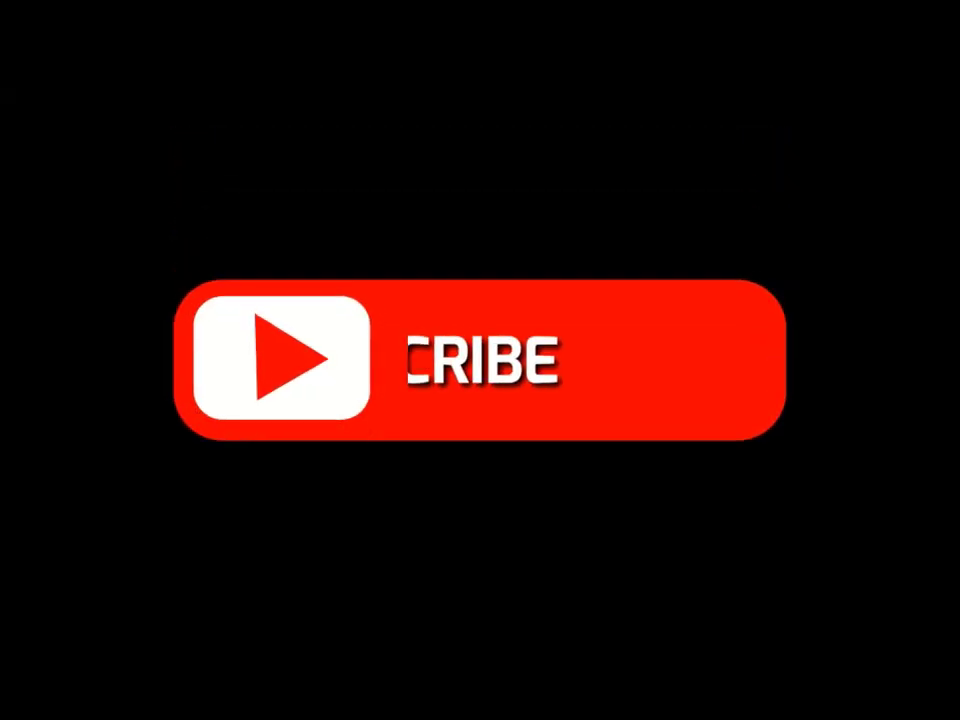